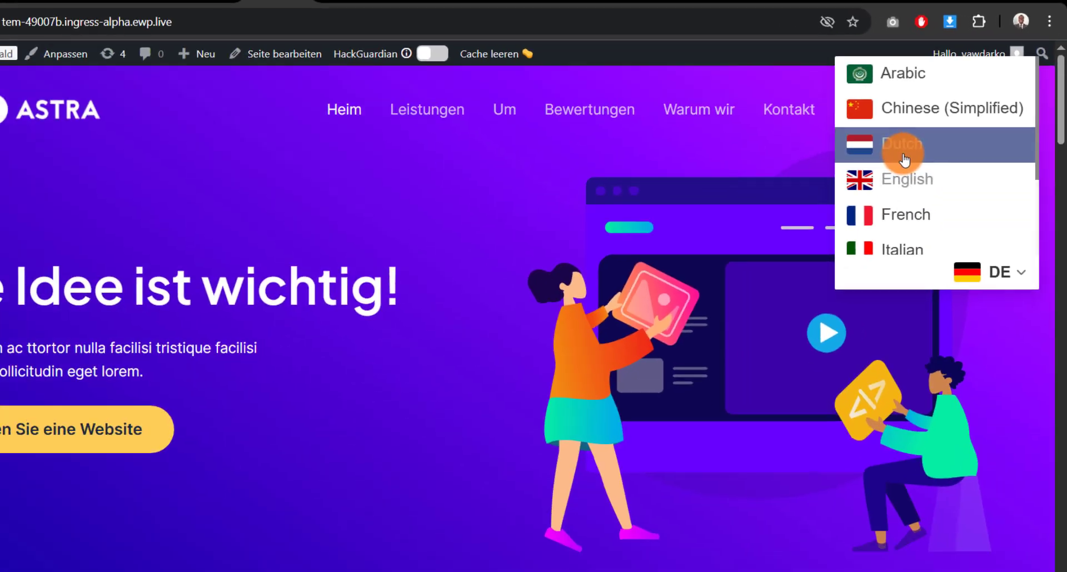
Switch the website's language to Dutch, change it to Spanish, and look through the translated home page
click(835, 206)
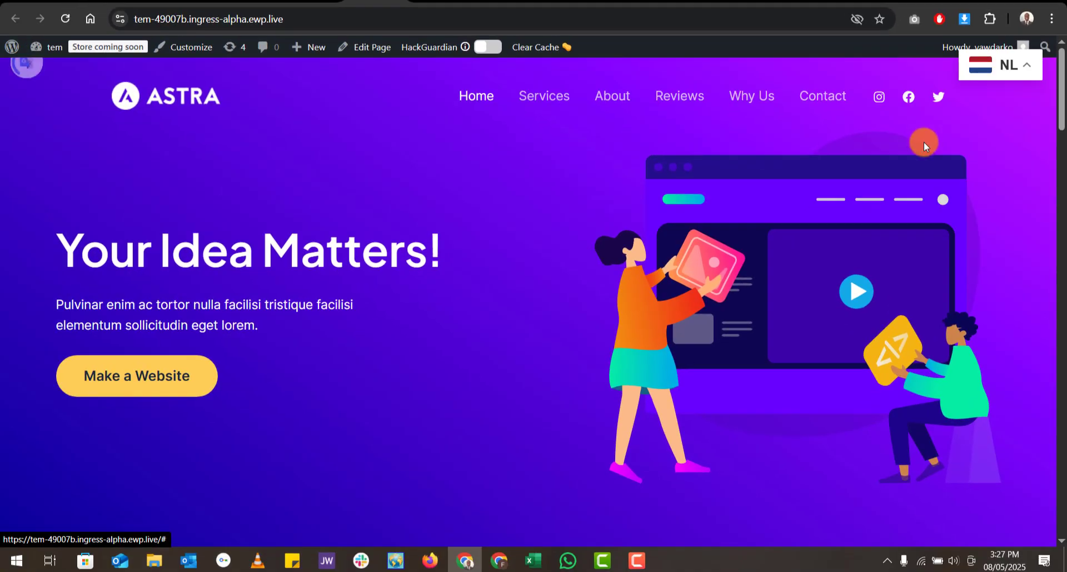
click(998, 67)
scroll(919, 174, down, 2)
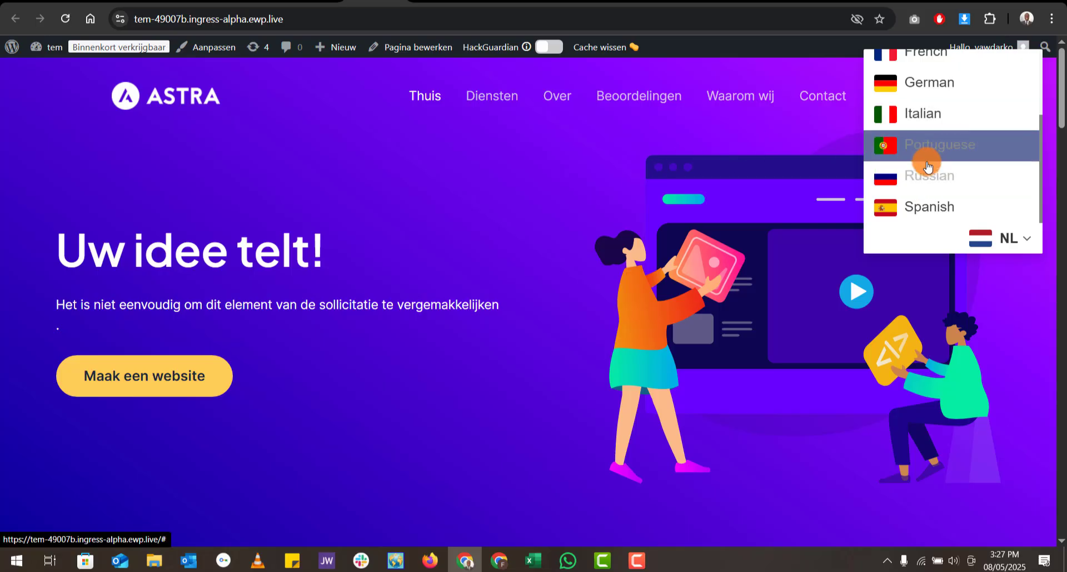
click(930, 206)
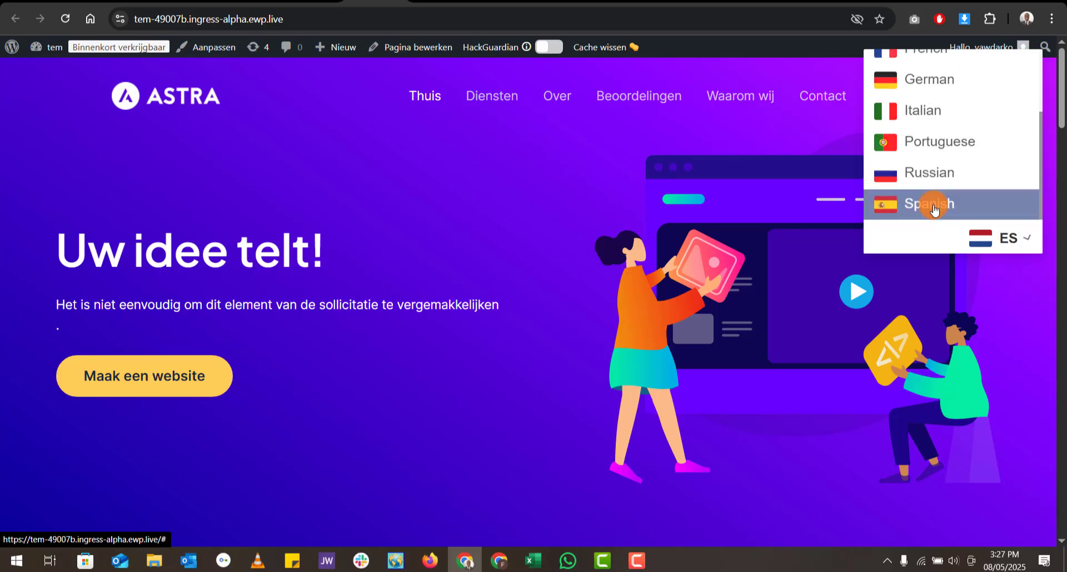
scroll(606, 205, down, 20)
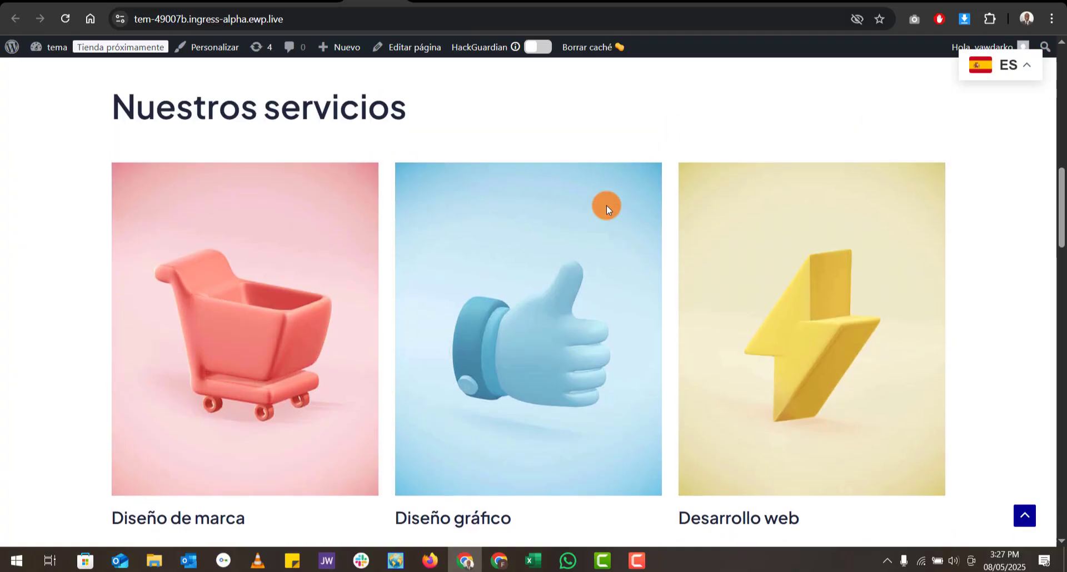
scroll(605, 205, down, 5)
scroll(606, 205, up, 6)
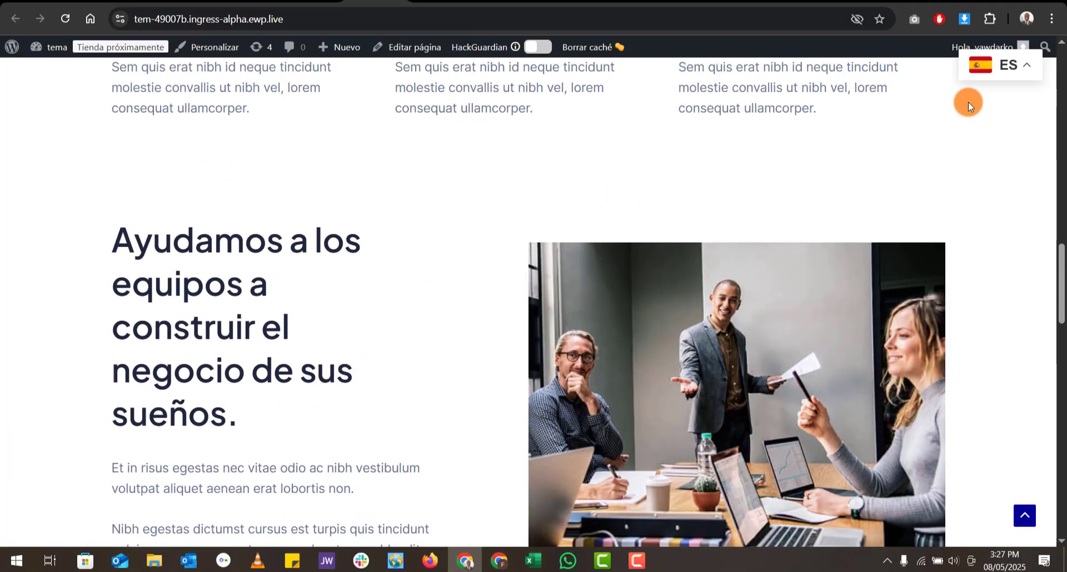
Switch the website's language to German and review the translated home page from the team section to the footer and back
click(1012, 76)
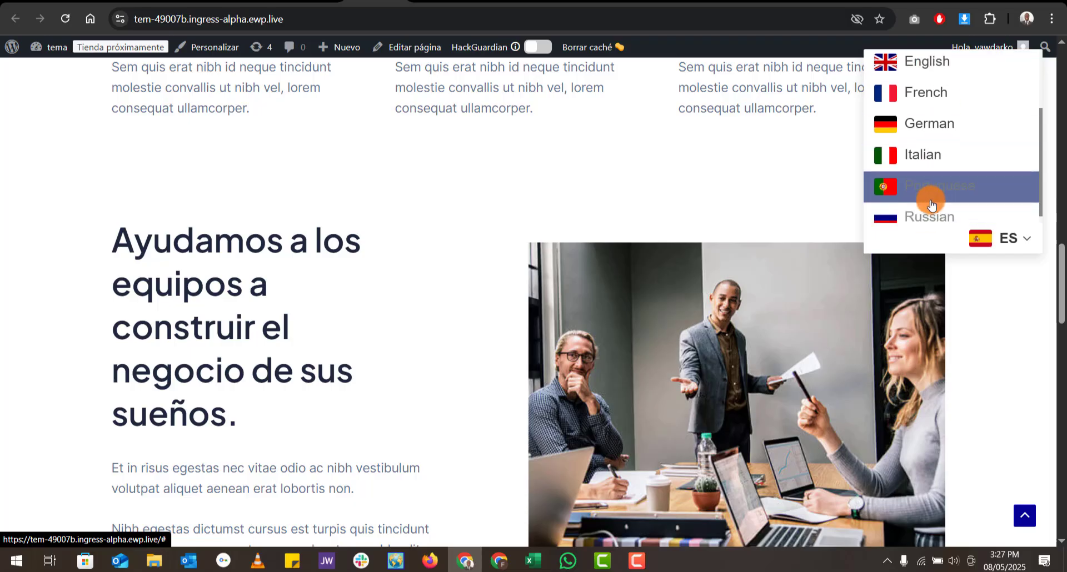
scroll(938, 183, up, 1)
click(940, 180)
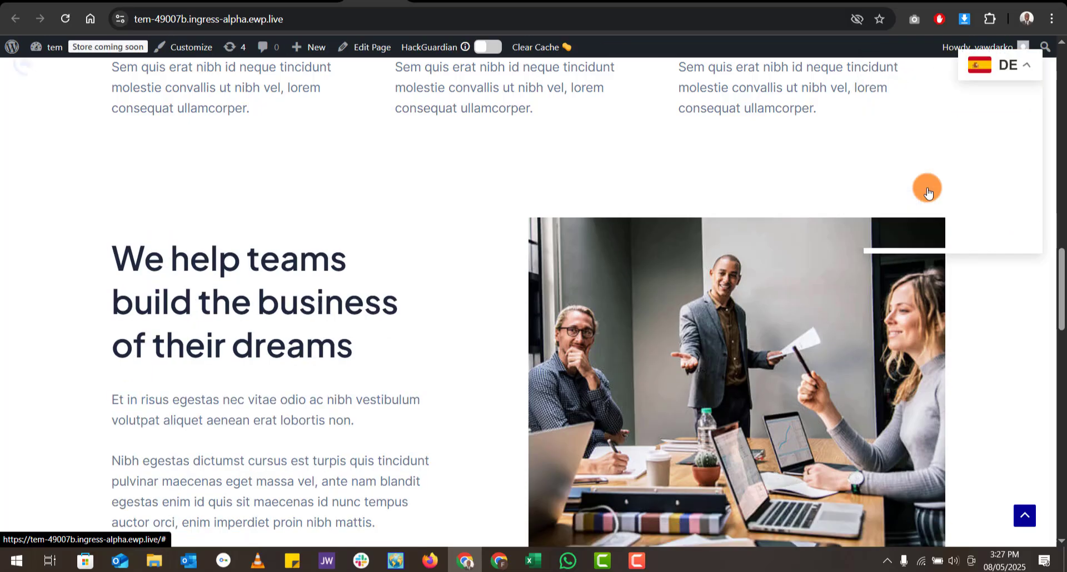
scroll(529, 284, down, 19)
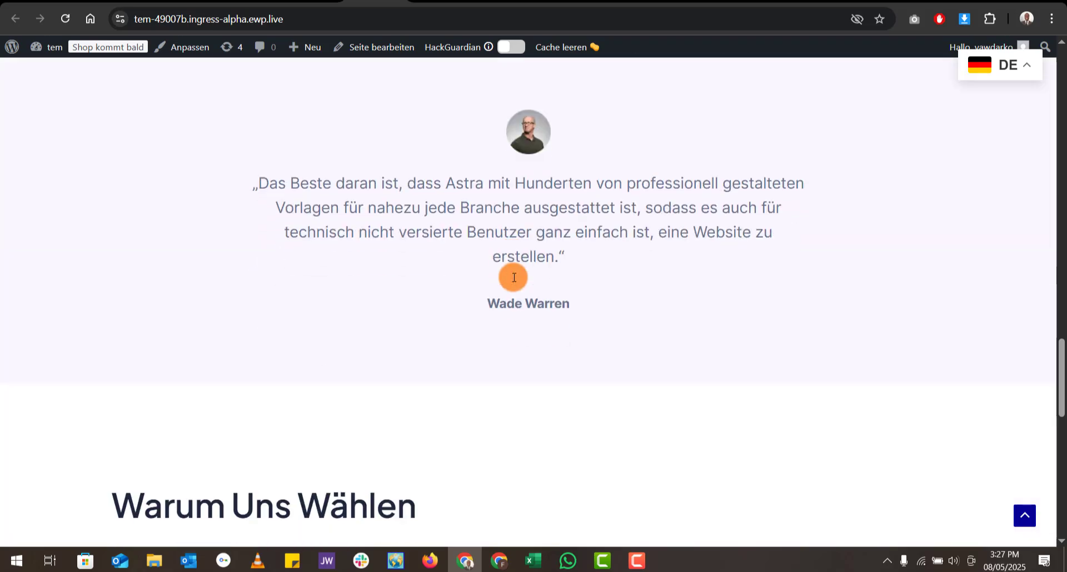
scroll(512, 276, down, 5)
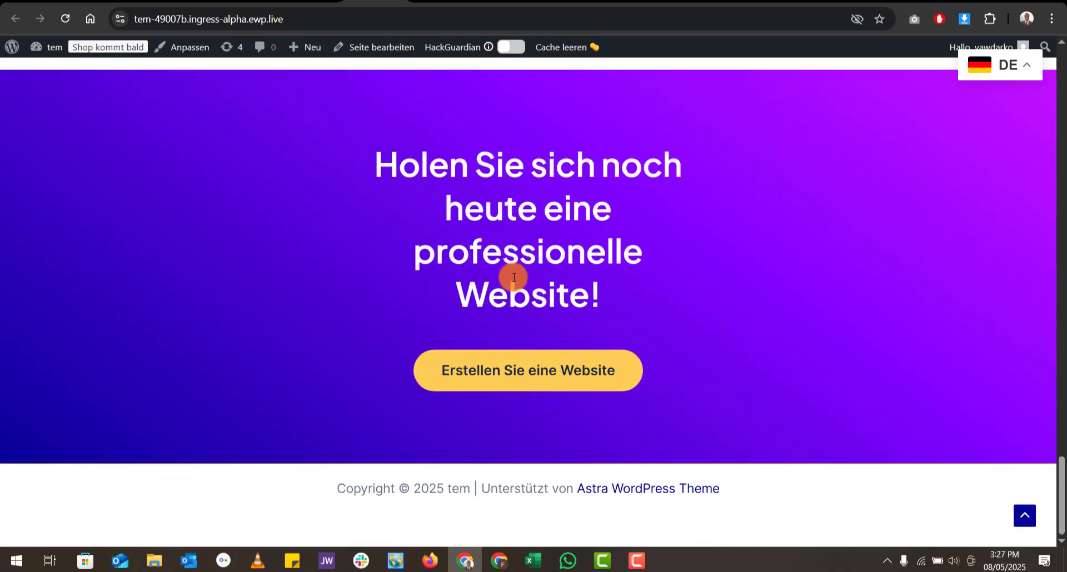
scroll(517, 279, up, 12)
scroll(517, 279, up, 15)
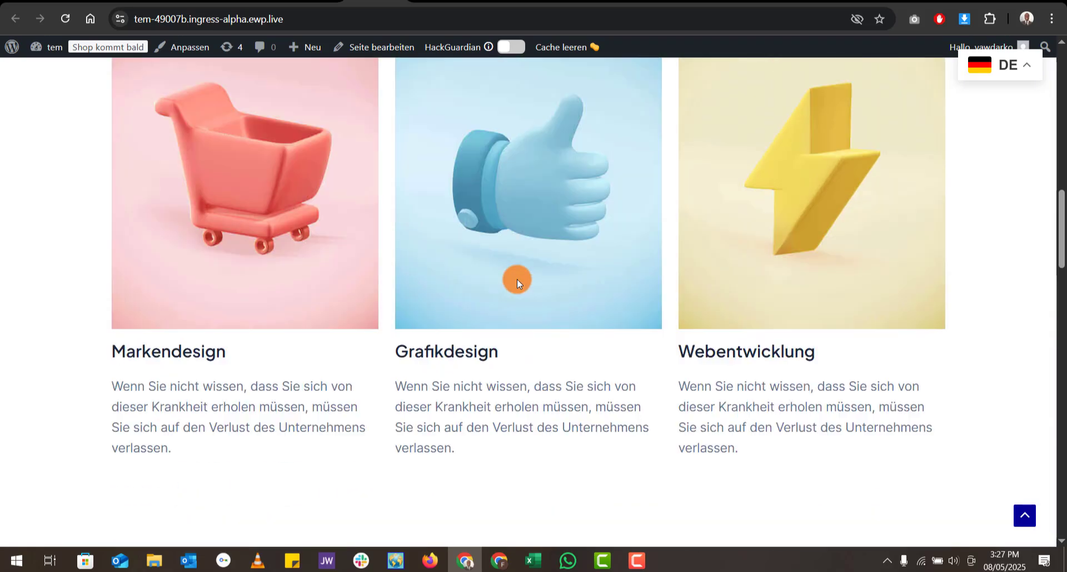
scroll(517, 279, up, 6)
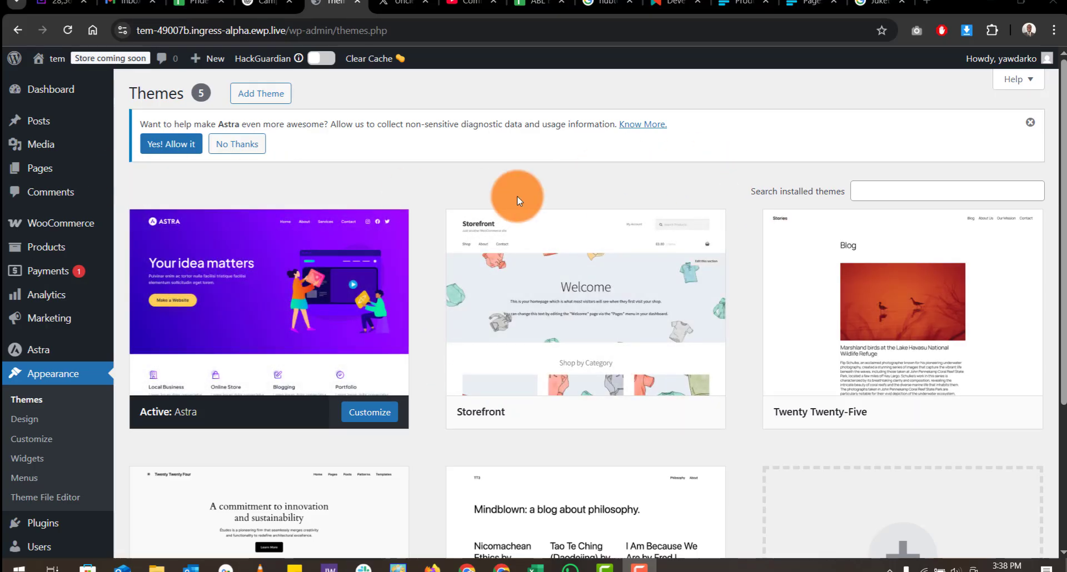
Search the themes available for installation for "astra" and look over the results
scroll(739, 261, down, 2)
scroll(742, 262, up, 2)
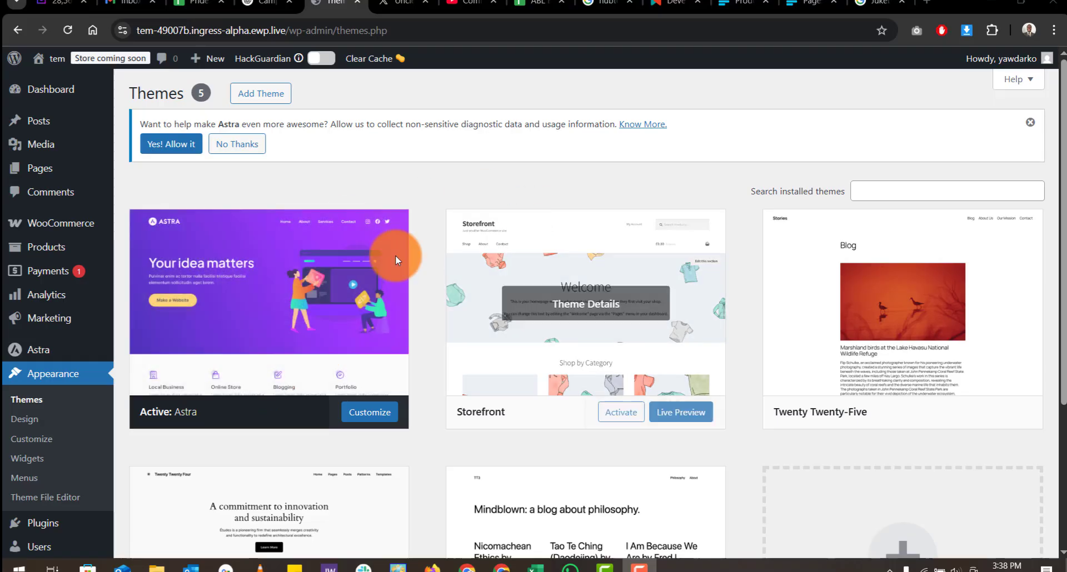
click(261, 94)
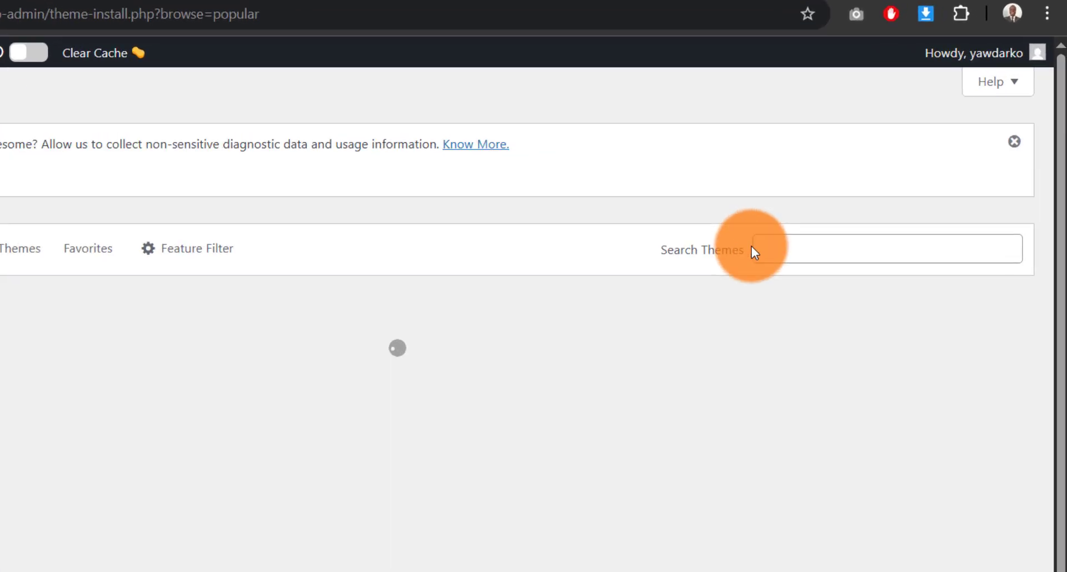
click(864, 200)
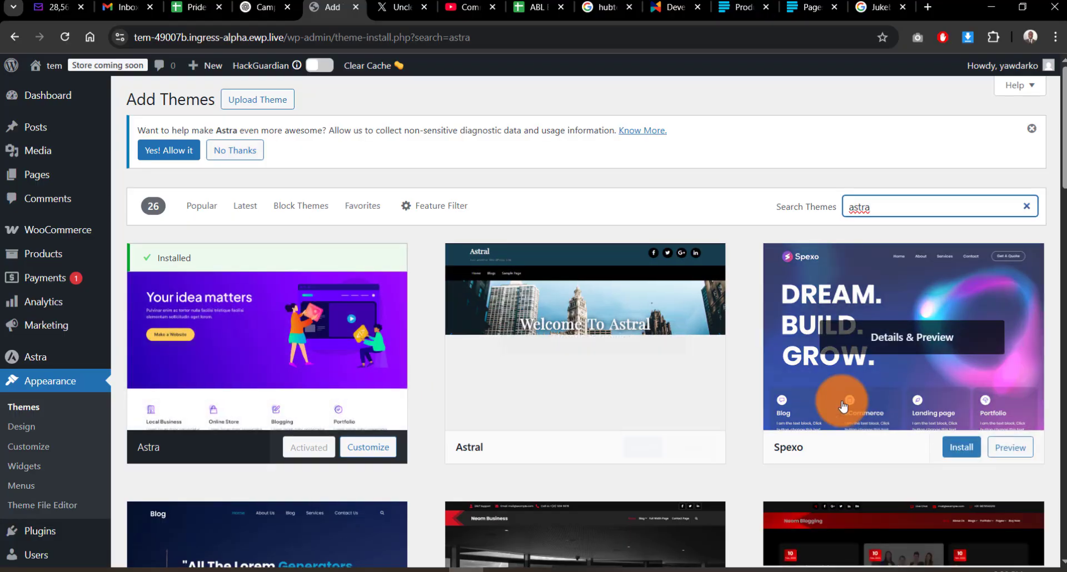
scroll(666, 340, down, 5)
scroll(666, 340, up, 5)
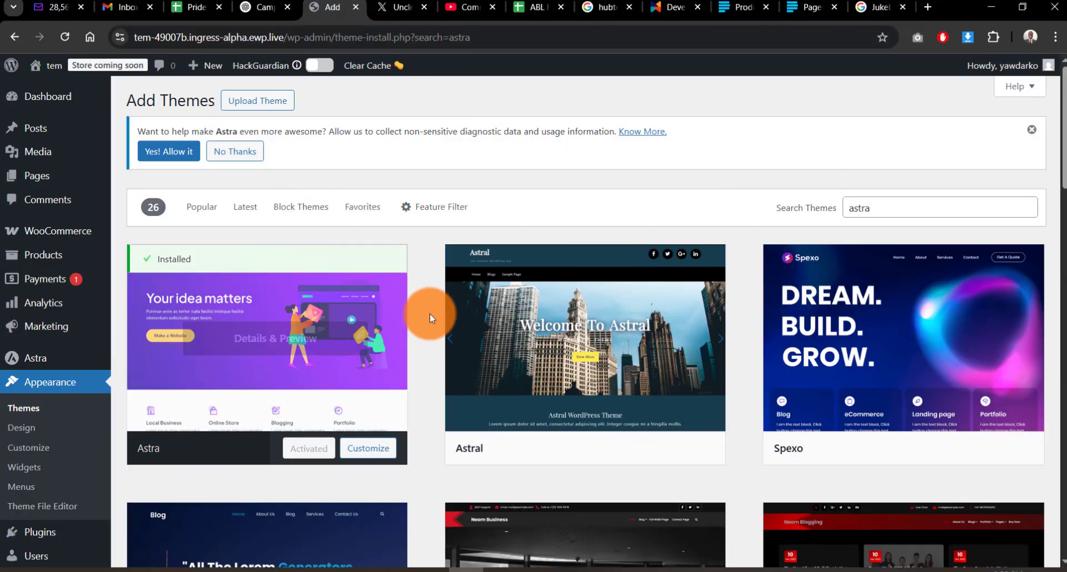
Search the plugins available for installation for "Gtranslate"
scroll(48, 388, down, 4)
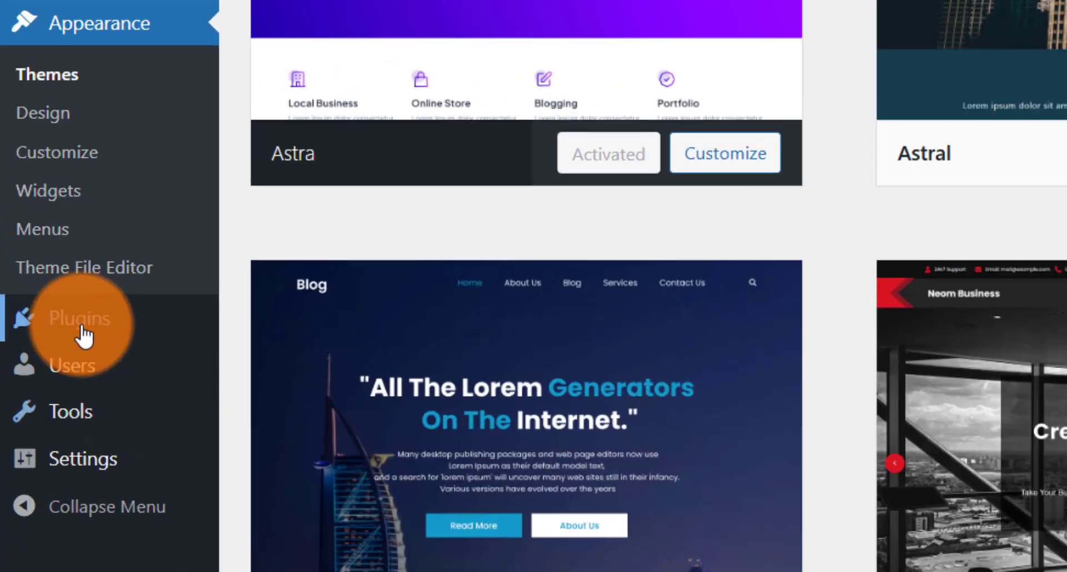
mouse_move(43, 334)
click(166, 340)
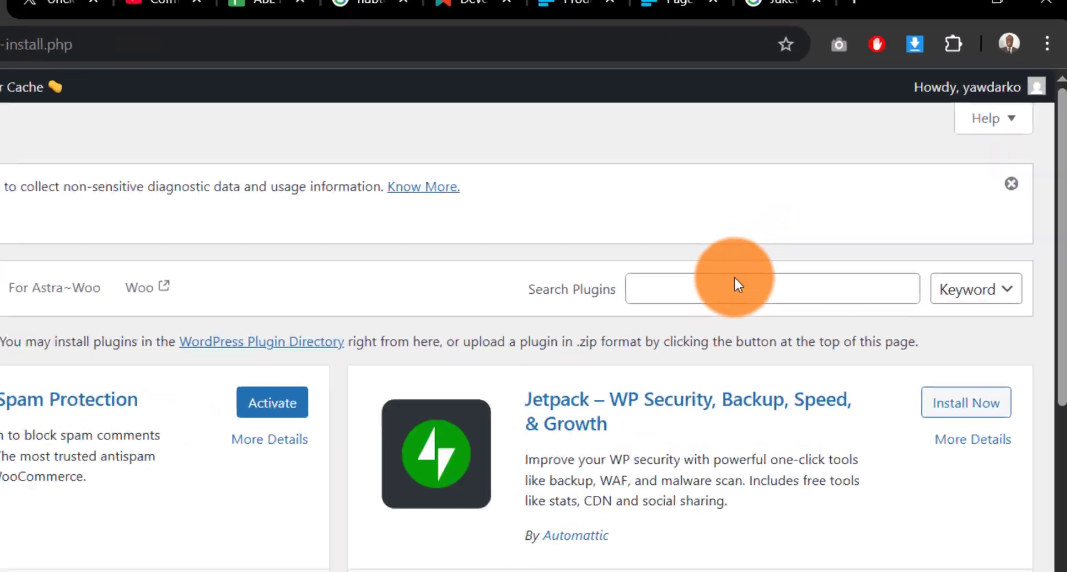
click(847, 190)
text(Gtrabsla)
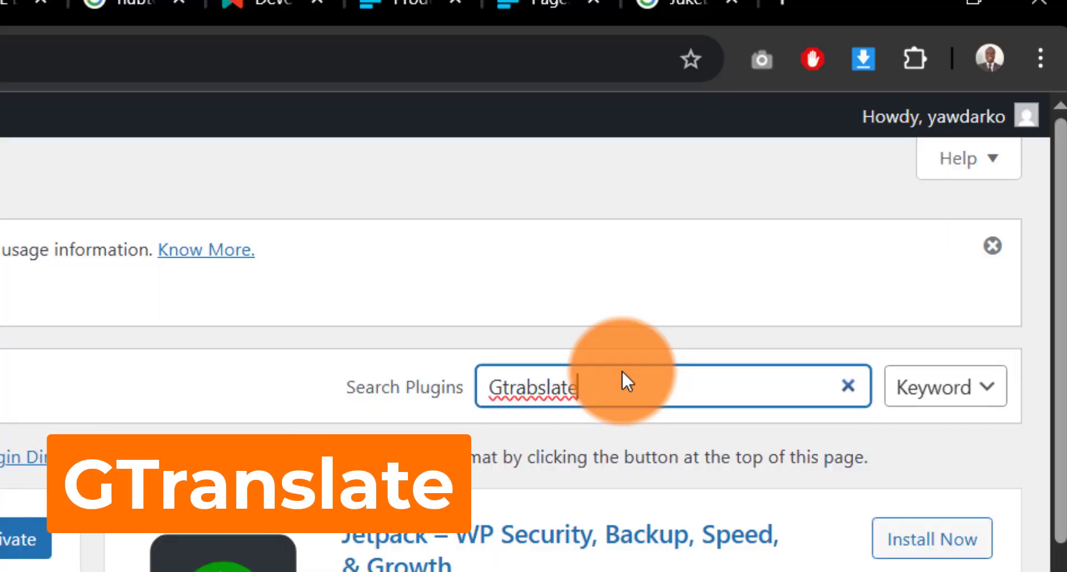
text(te)
click(540, 392)
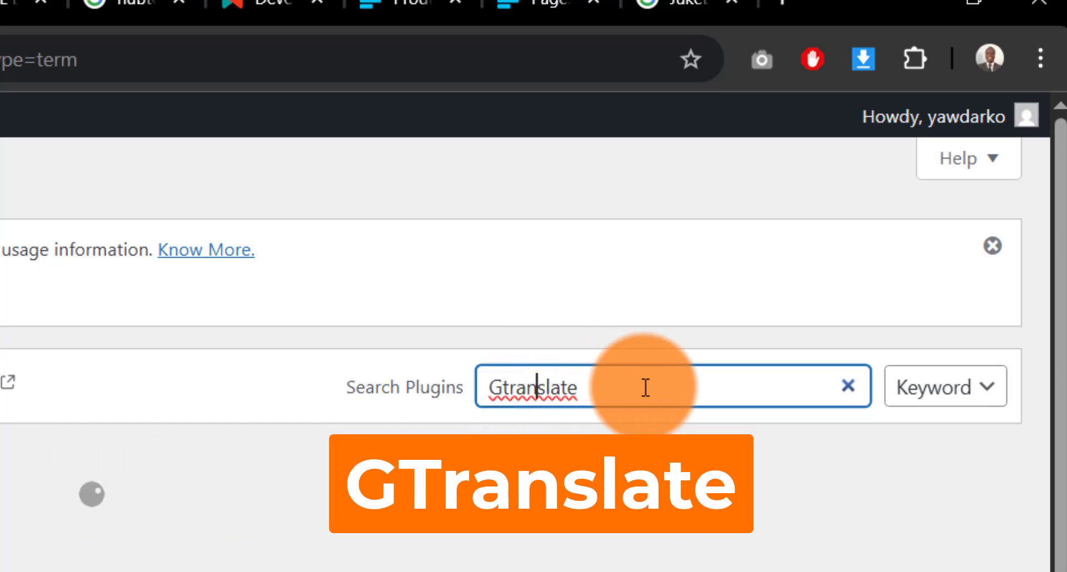
click(645, 388)
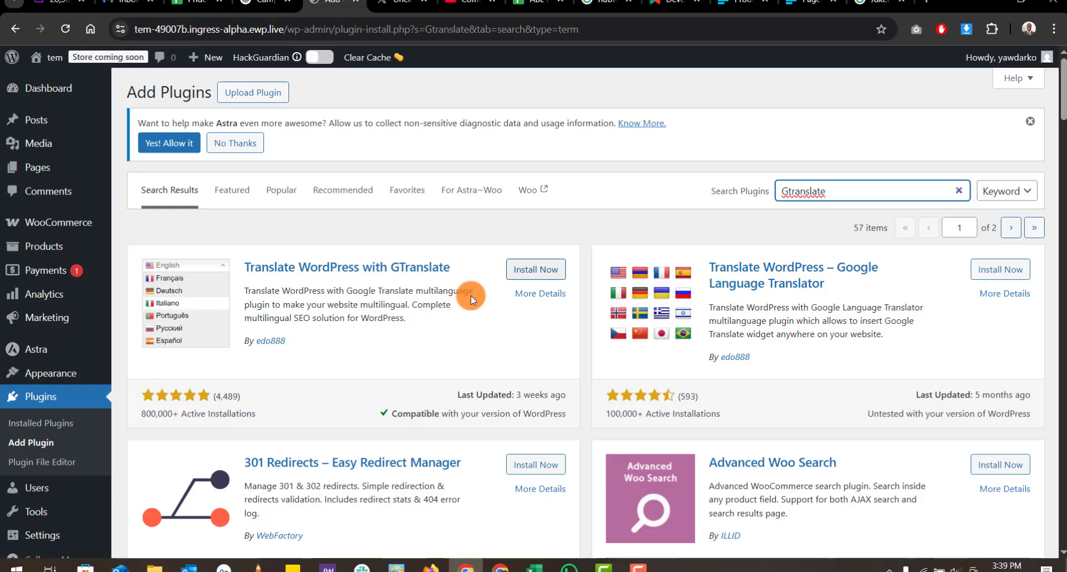
Install and activate the Translate WordPress with GTranslate plugin, and check its entry among the installed plugins
click(538, 269)
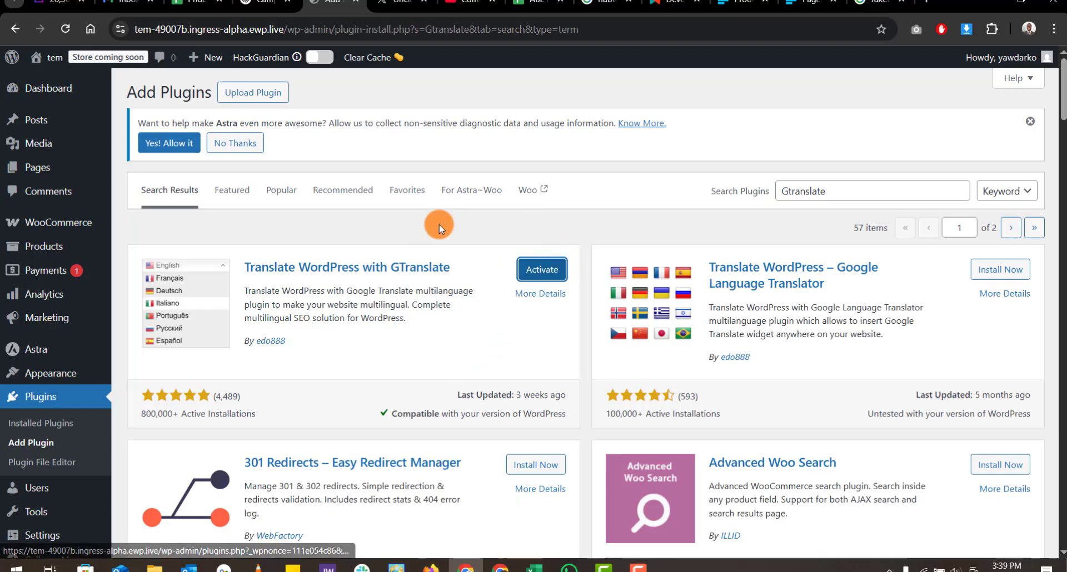
click(535, 269)
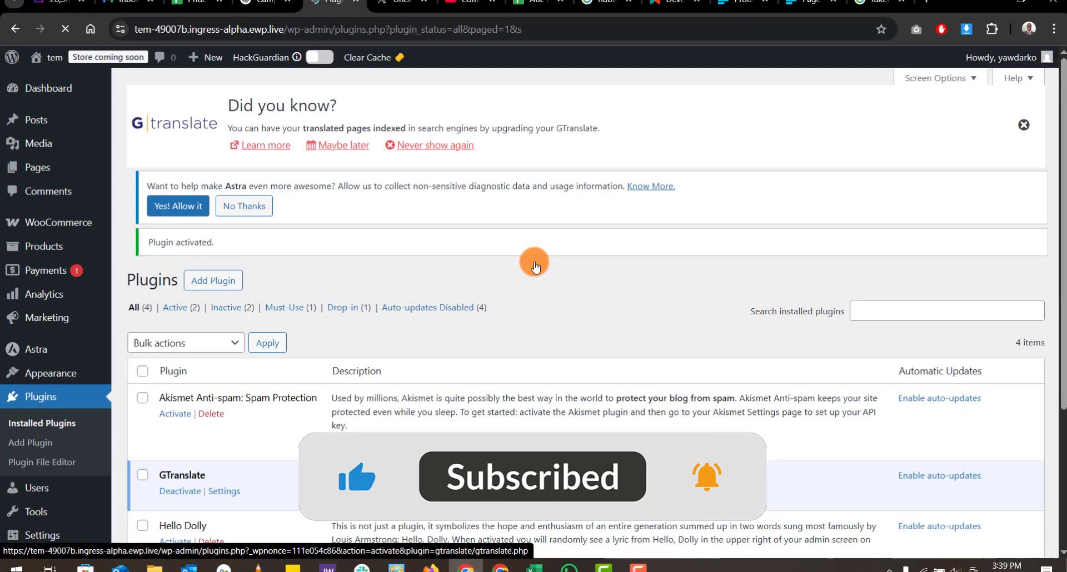
scroll(530, 267, down, 3)
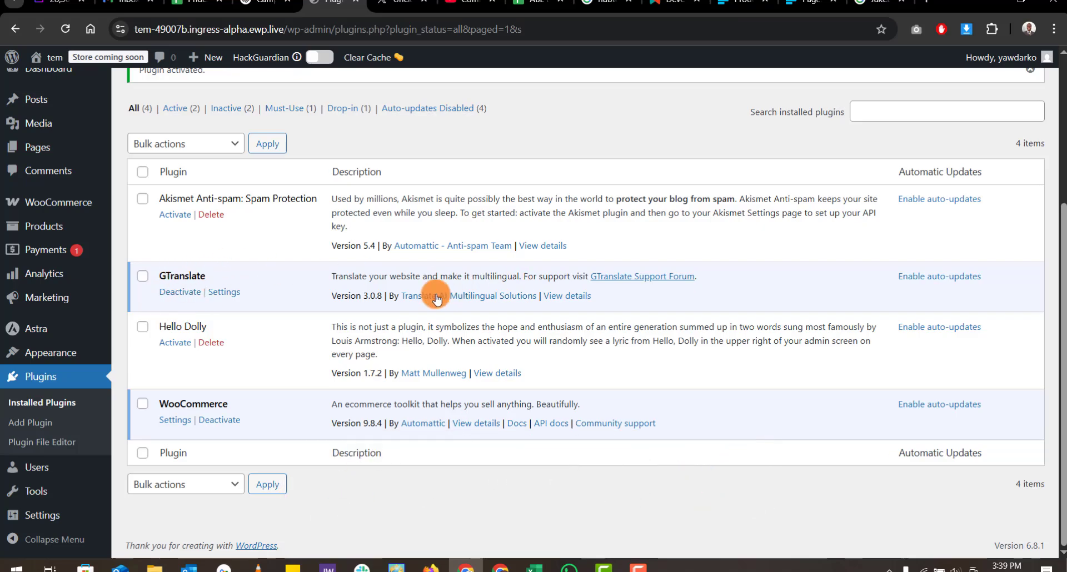
scroll(436, 298, up, 3)
scroll(348, 295, down, 3)
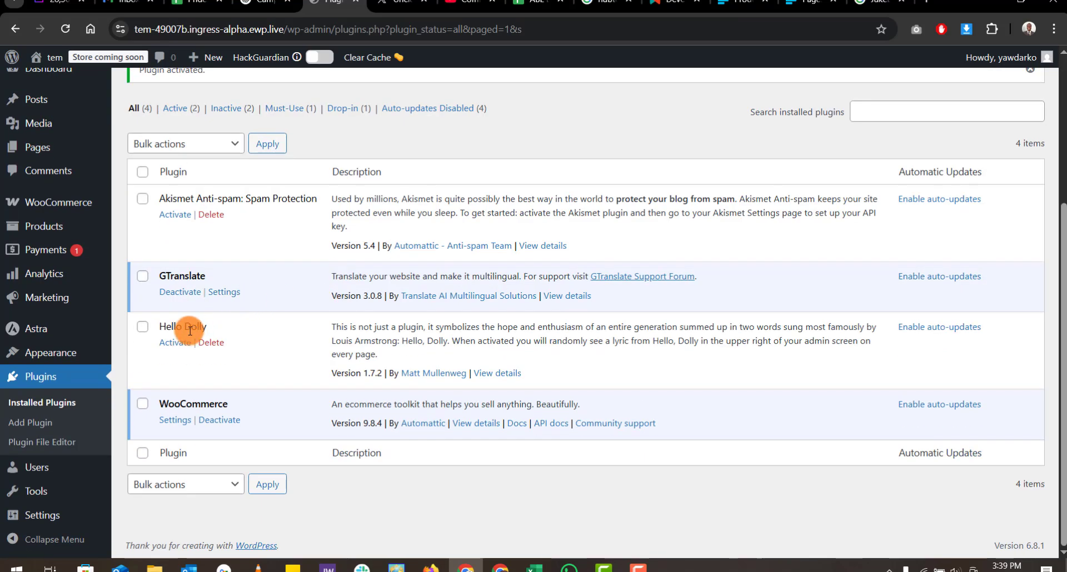
Open the live site in a new tab to check the floating language selector
mouse_move(47, 57)
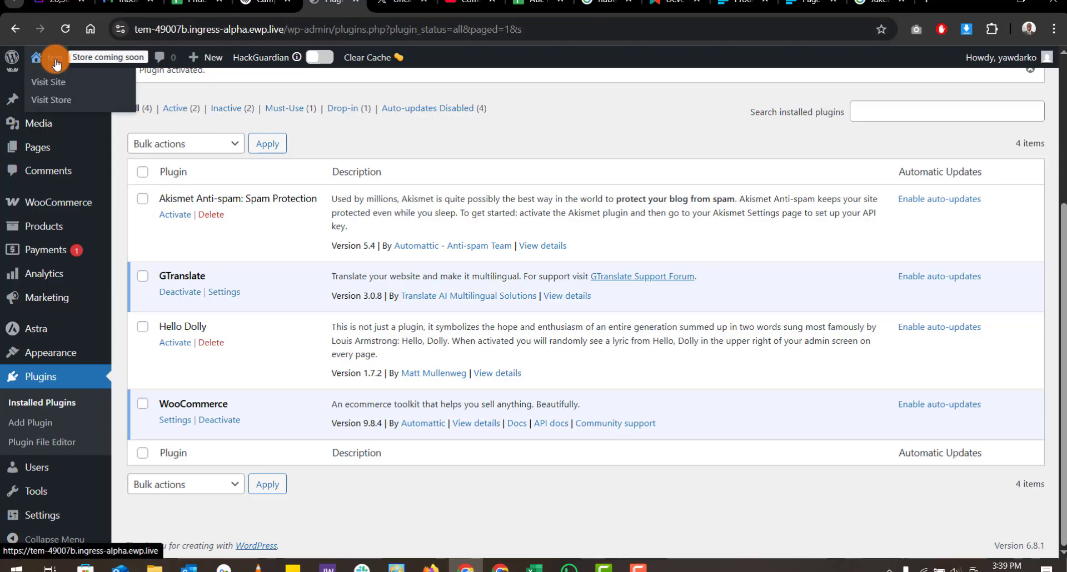
right_click(55, 88)
click(107, 98)
click(375, 4)
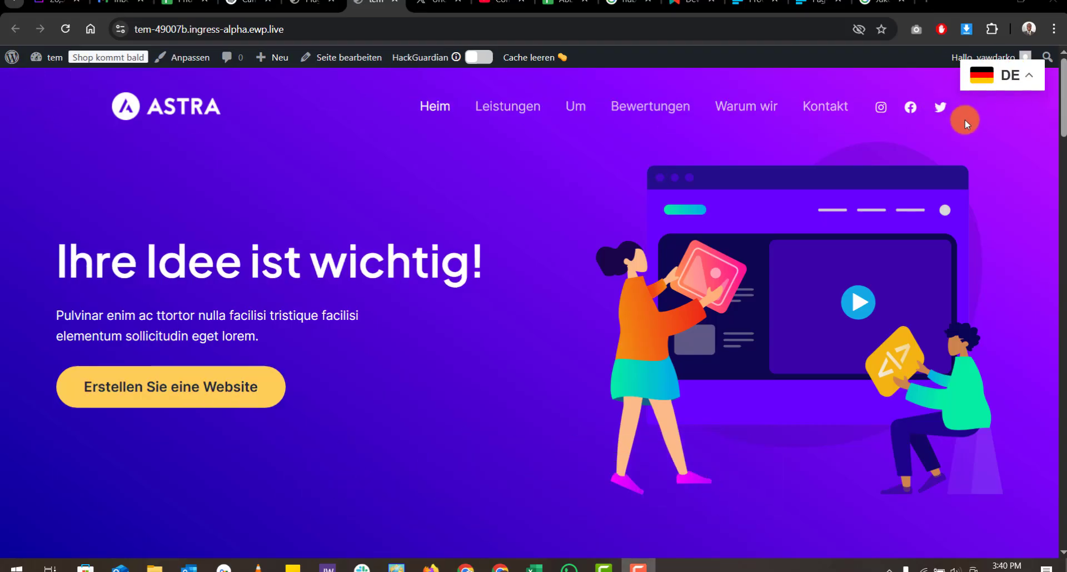
Return to the WordPress admin and open the GTranslate settings at the widget options
click(314, 3)
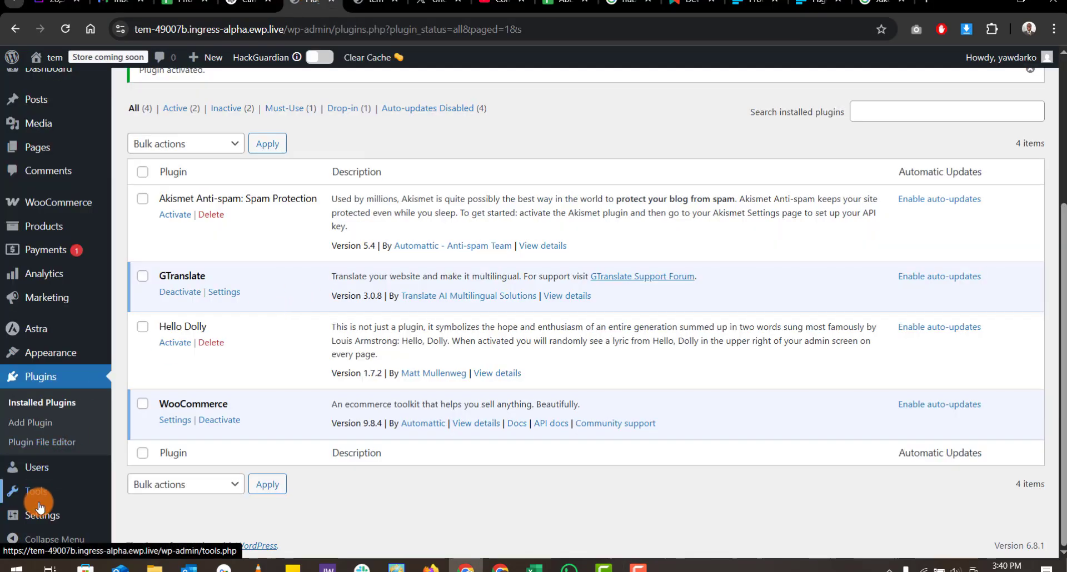
mouse_move(57, 358)
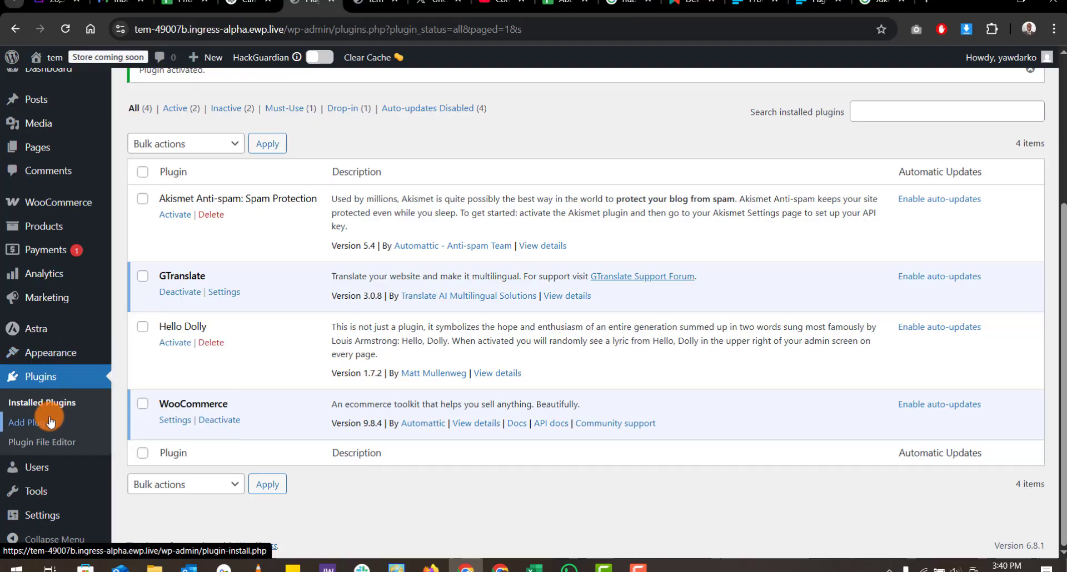
mouse_move(41, 509)
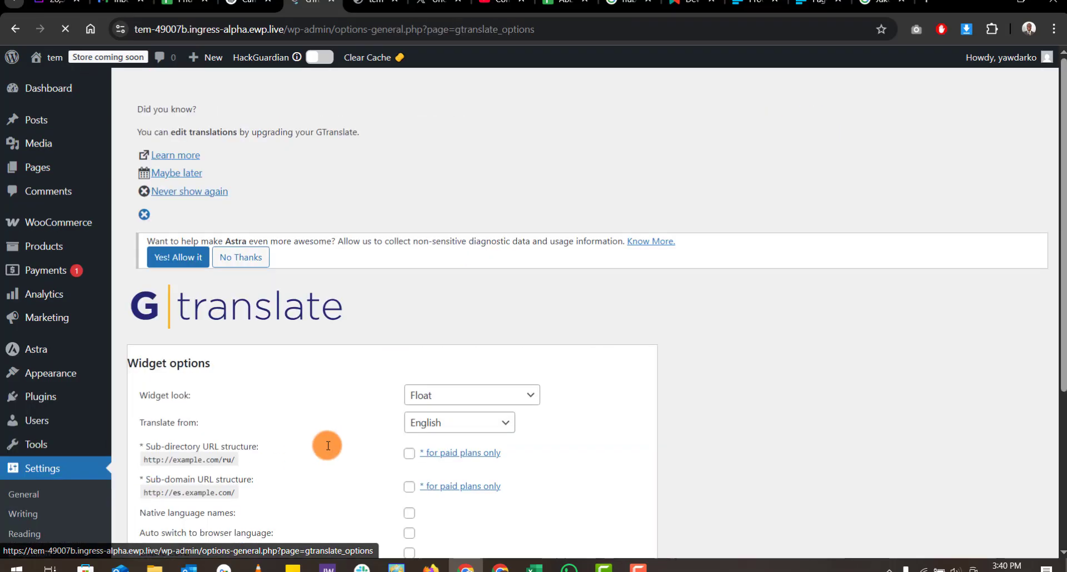
scroll(333, 439, down, 3)
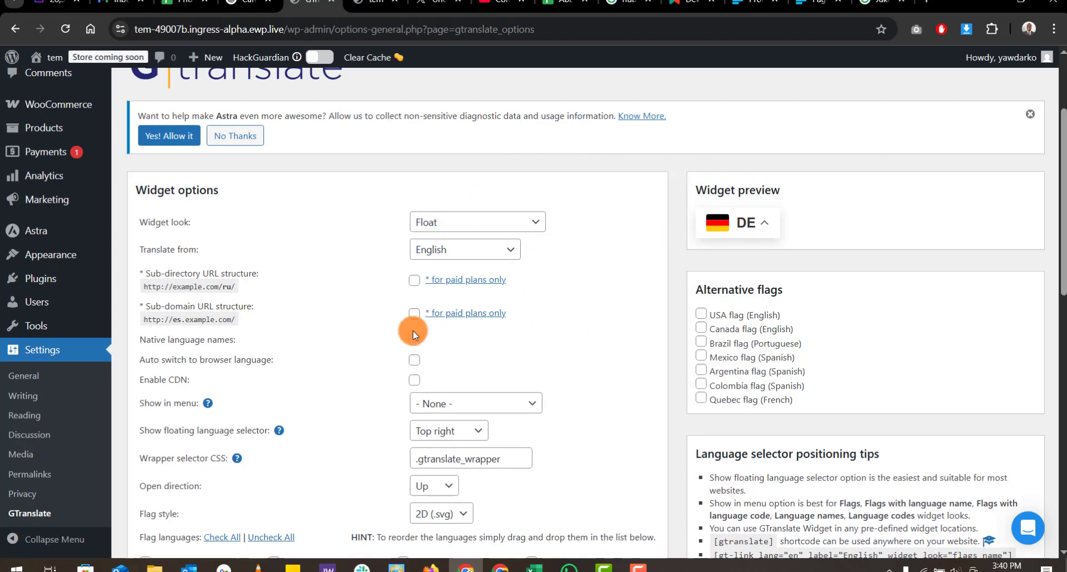
Examine the GTranslate widget options, including the flag style choices and the list of flag languages
scroll(281, 322, down, 5)
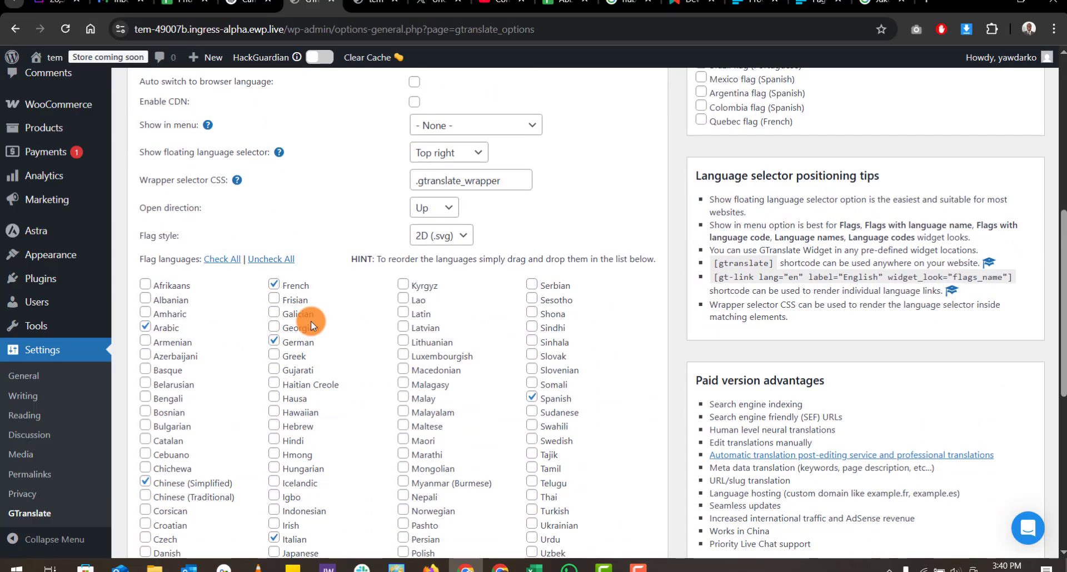
scroll(310, 321, up, 3)
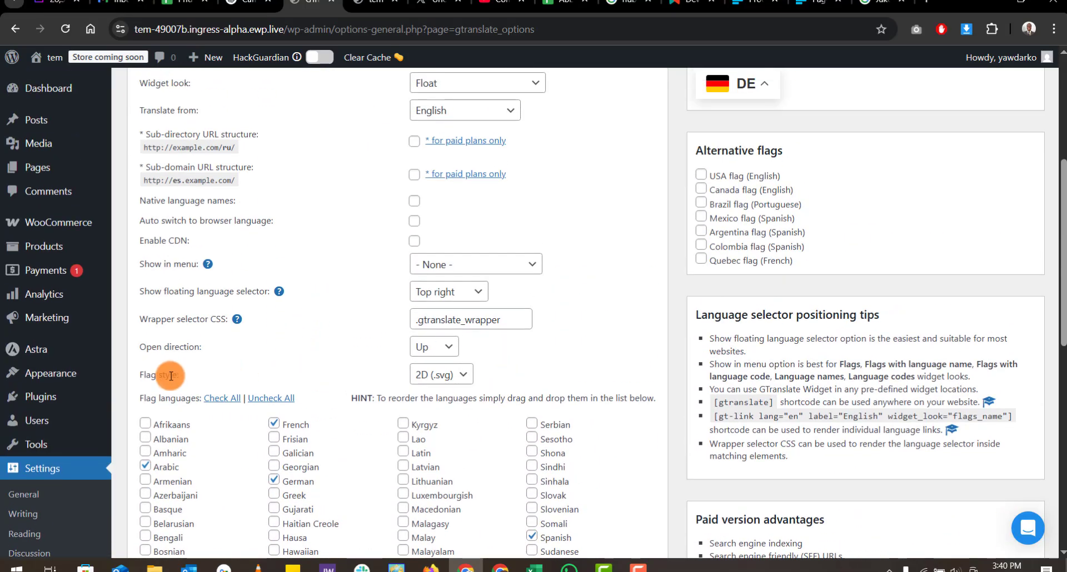
click(445, 374)
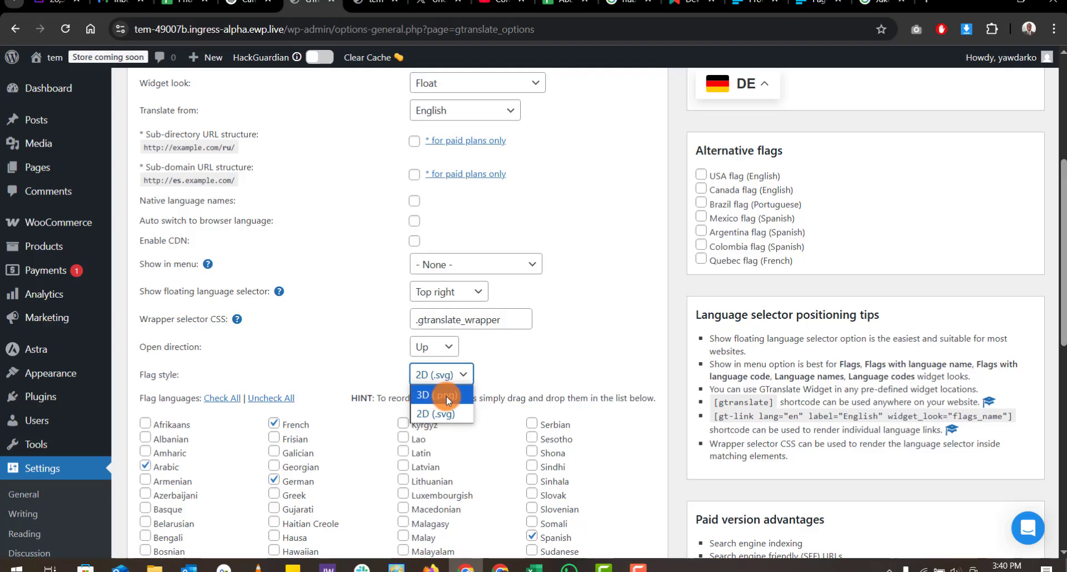
click(606, 356)
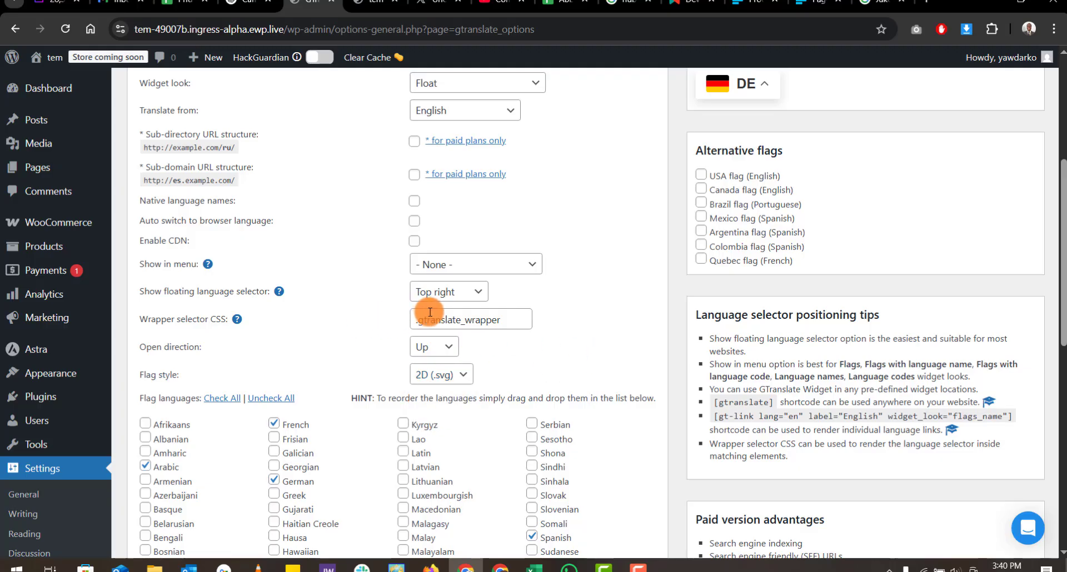
scroll(317, 334, up, 1)
scroll(317, 326, down, 5)
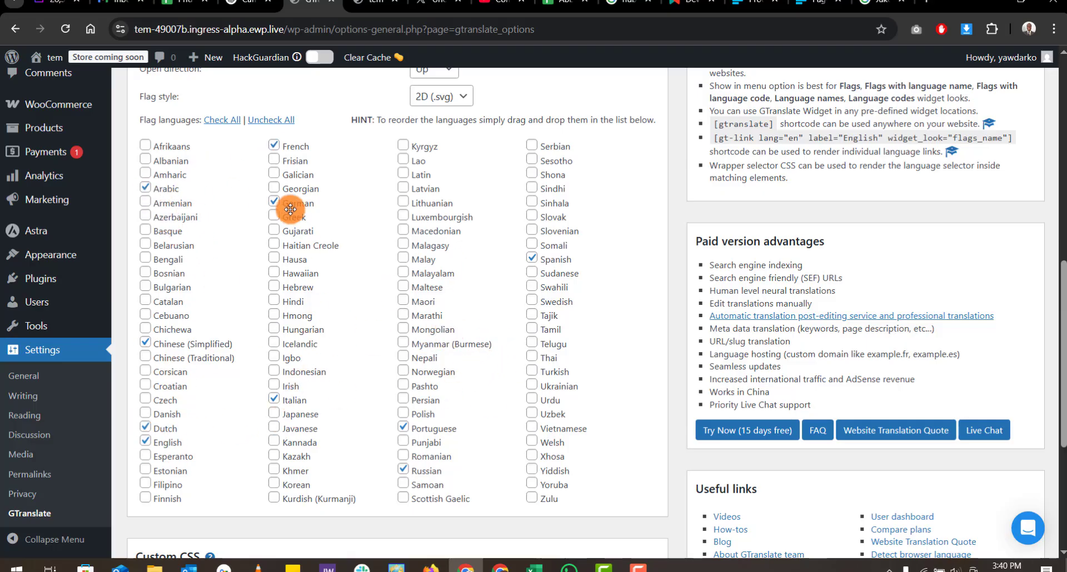
Switch to the live site and review the languages offered by the floating language selector
scroll(607, 382, up, 5)
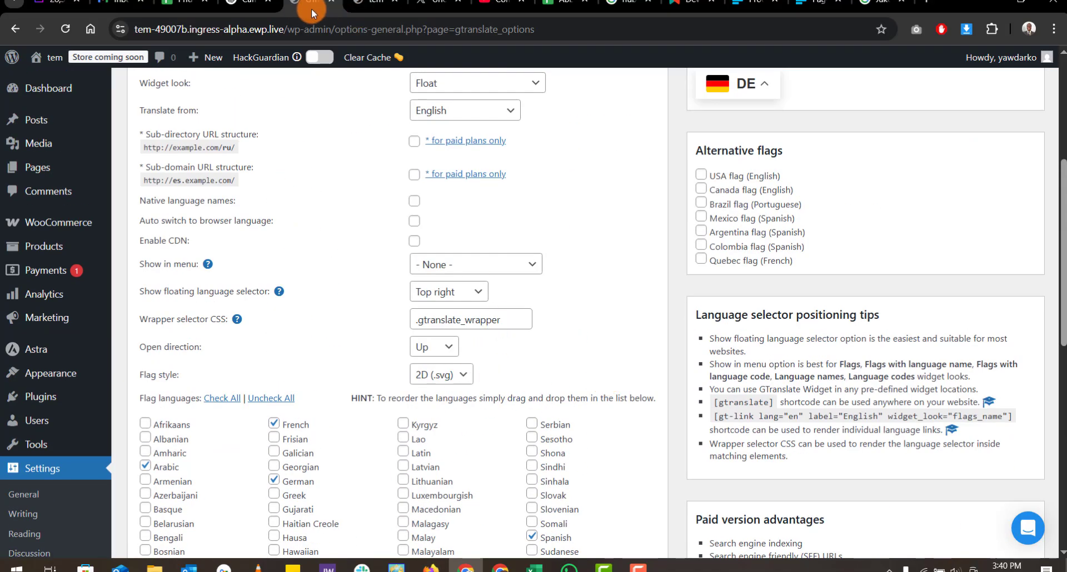
click(375, 1)
click(1003, 86)
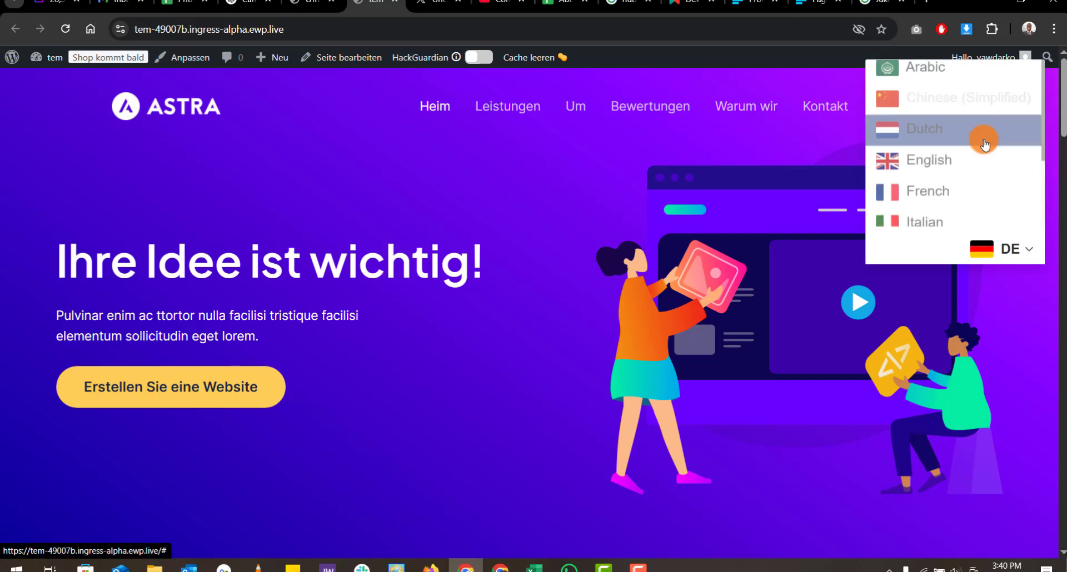
scroll(946, 164, down, 3)
scroll(942, 166, down, 2)
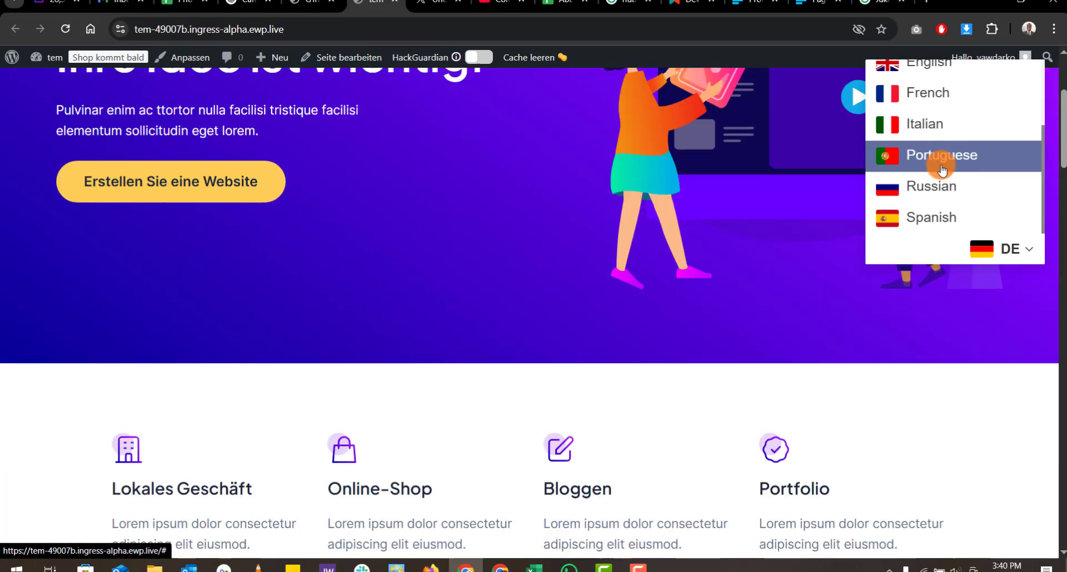
scroll(941, 167, up, 5)
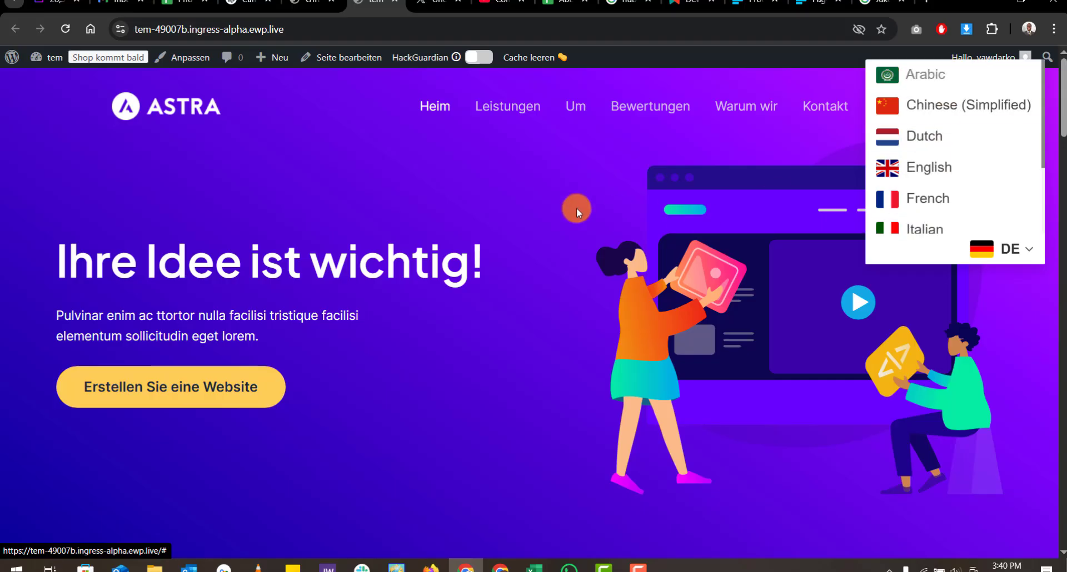
Set the floating language selector's position to Bottom right in the GTranslate settings and save the changes
click(314, 4)
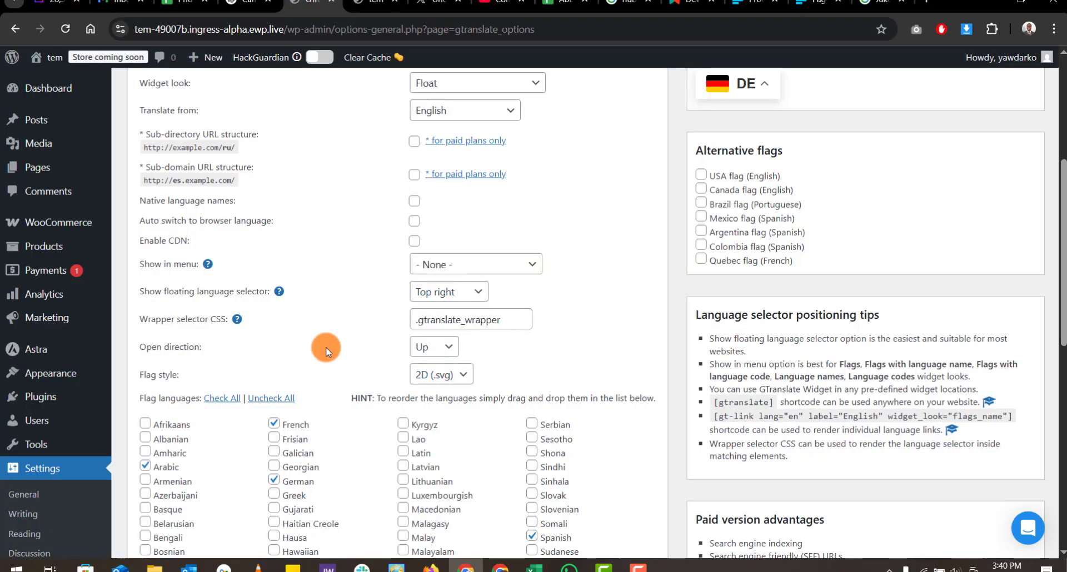
scroll(341, 351, up, 1)
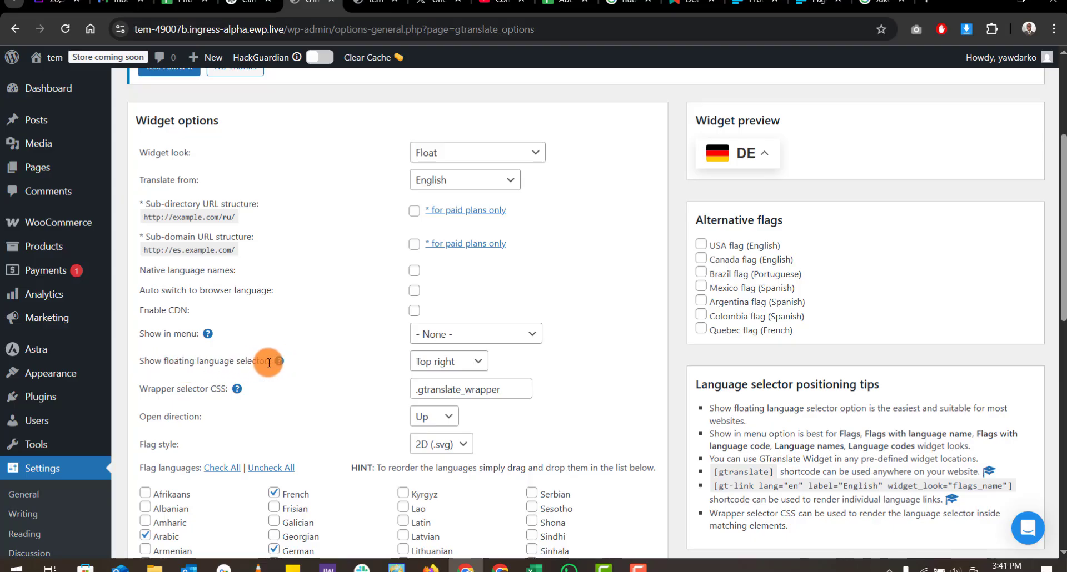
click(482, 361)
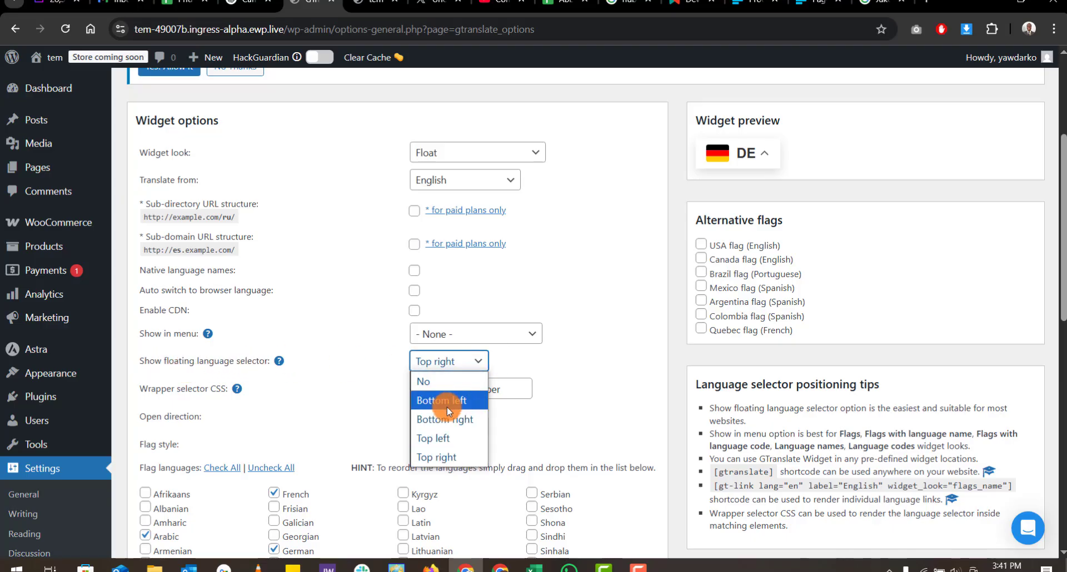
click(455, 426)
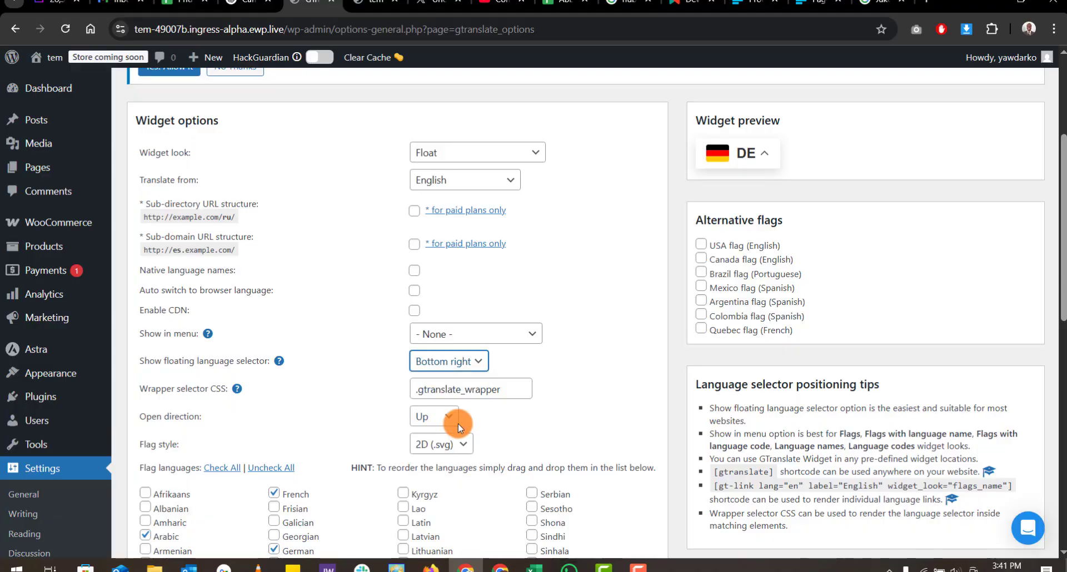
scroll(365, 388, down, 10)
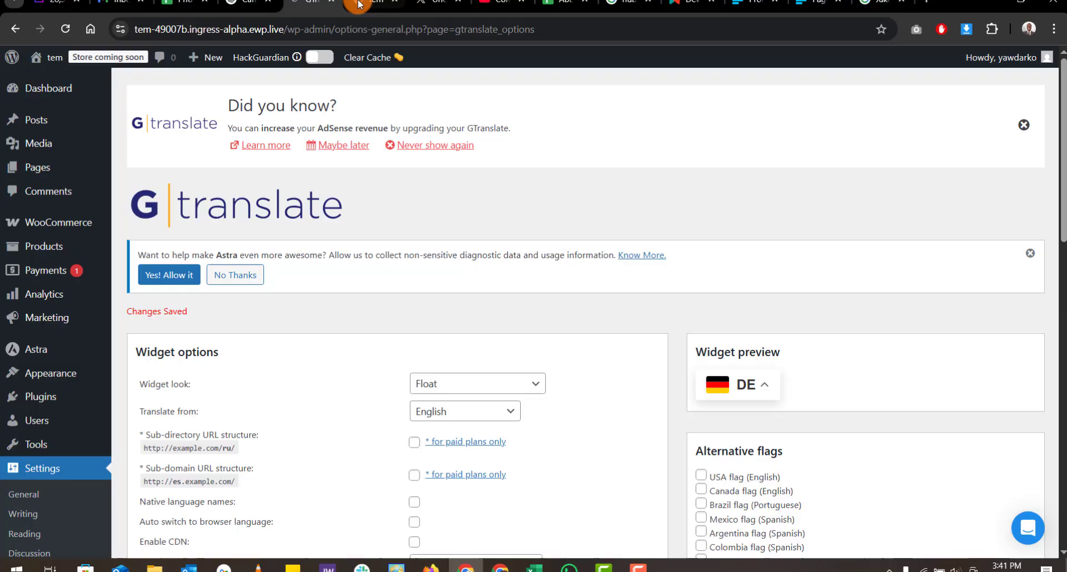
Reload the live site and open the floating language selector to check its new position
click(361, 3)
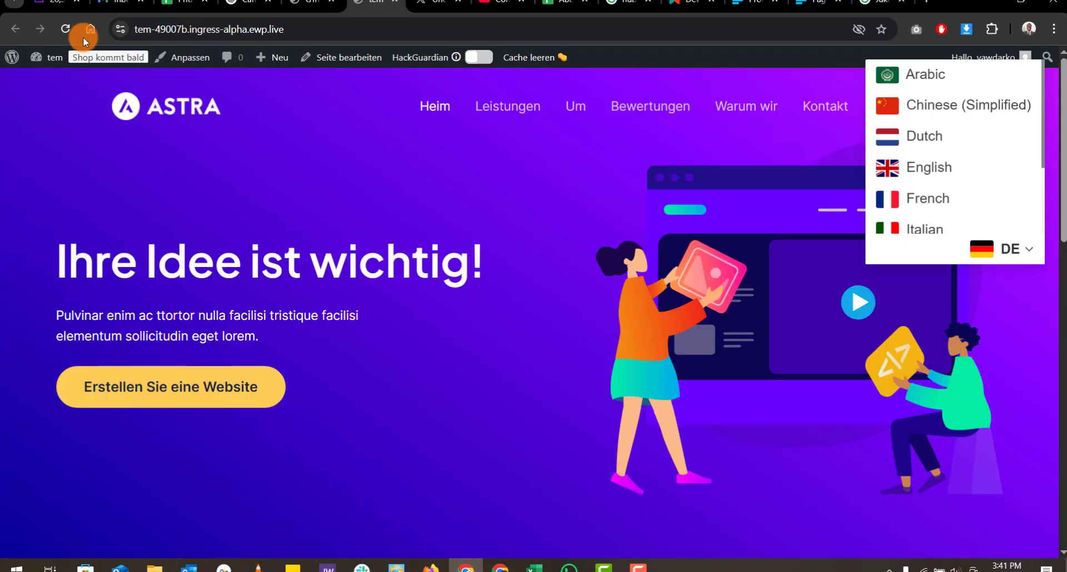
click(65, 27)
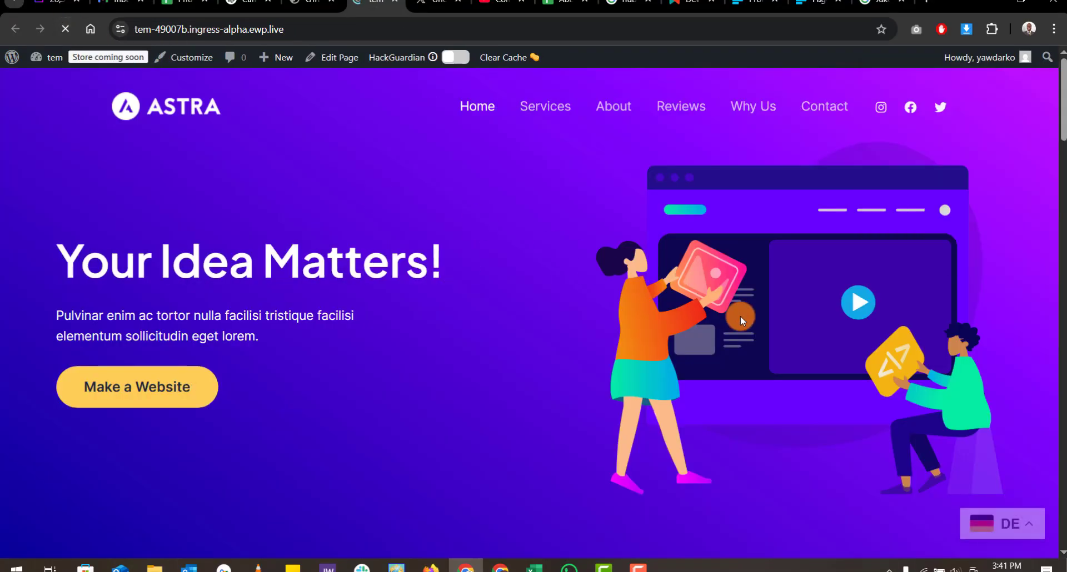
click(1035, 525)
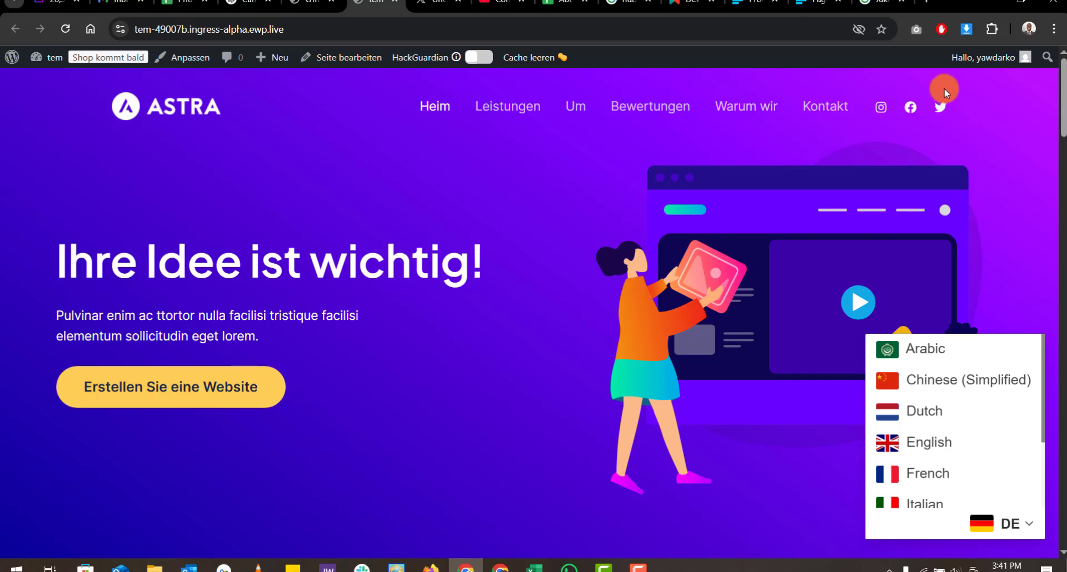
Return to the GTranslate settings and set the floating language selector's position to Top right
key(ctrl+shift+Tab)
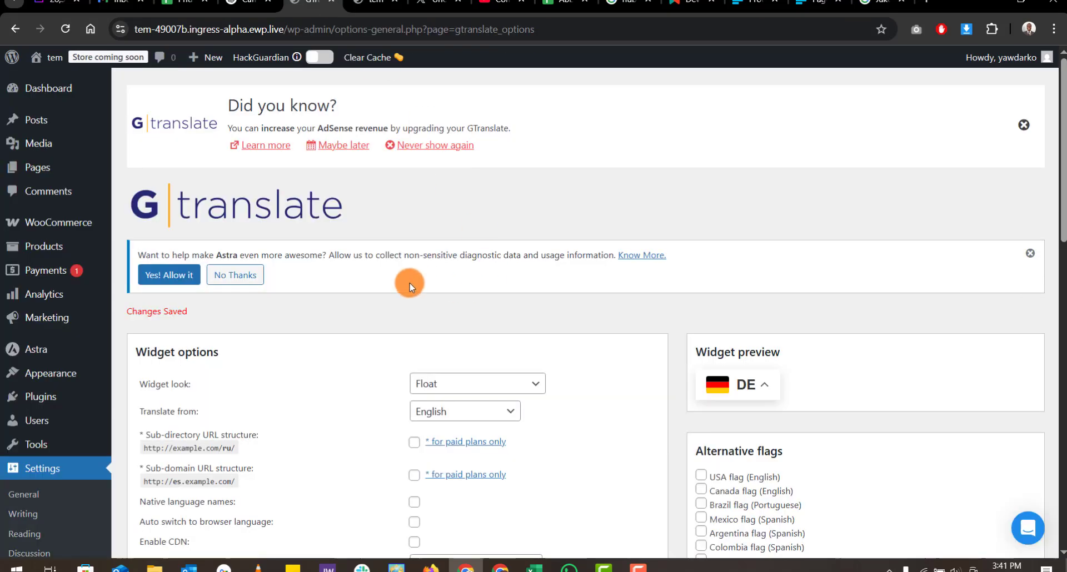
scroll(410, 286, down, 5)
click(450, 318)
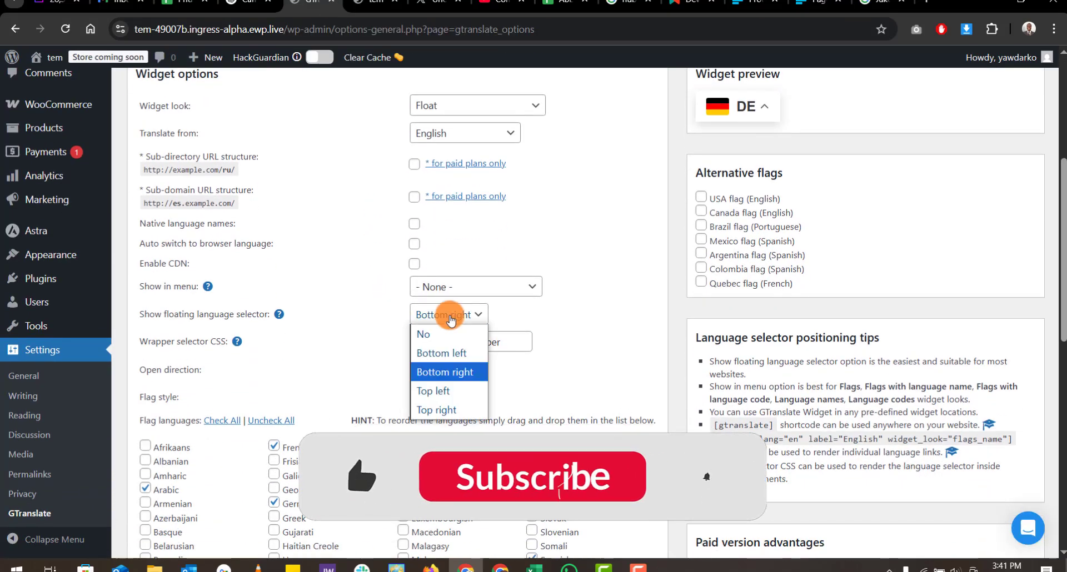
click(439, 409)
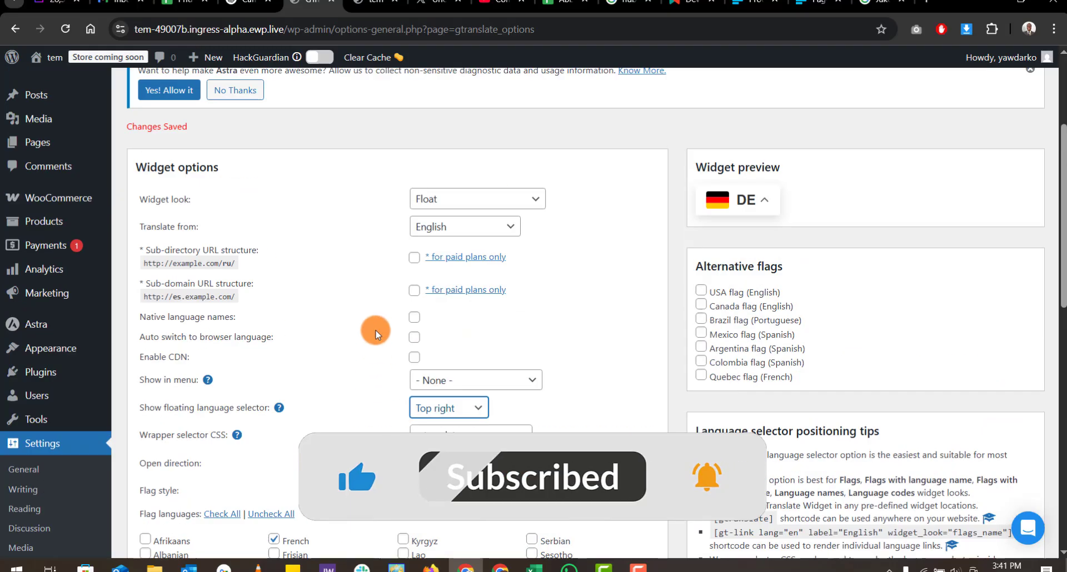
Change the widget look to Nice dropdown with flags
scroll(483, 317, up, 3)
scroll(498, 305, down, 2)
click(472, 249)
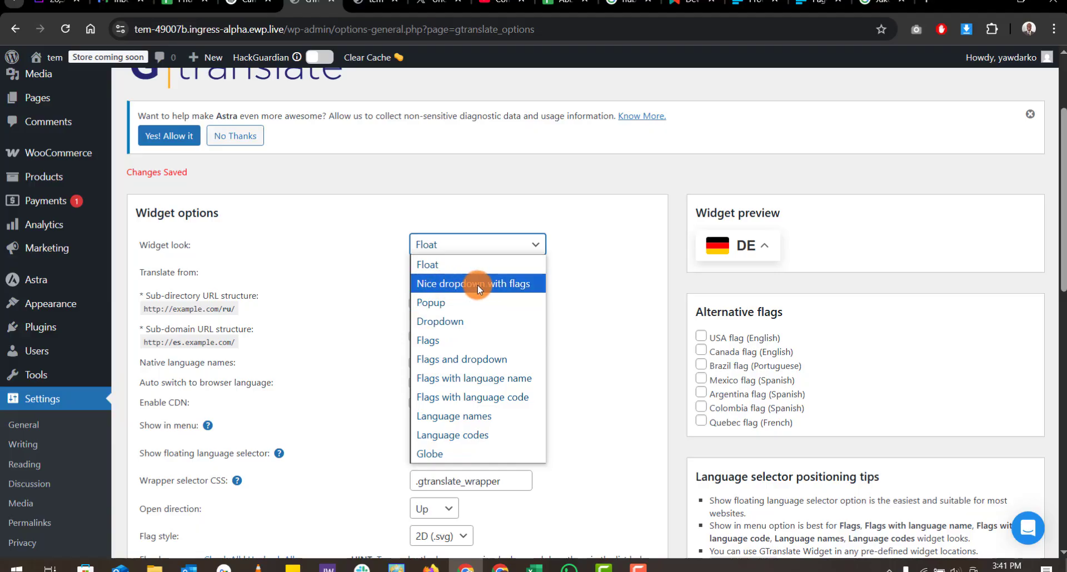
click(497, 284)
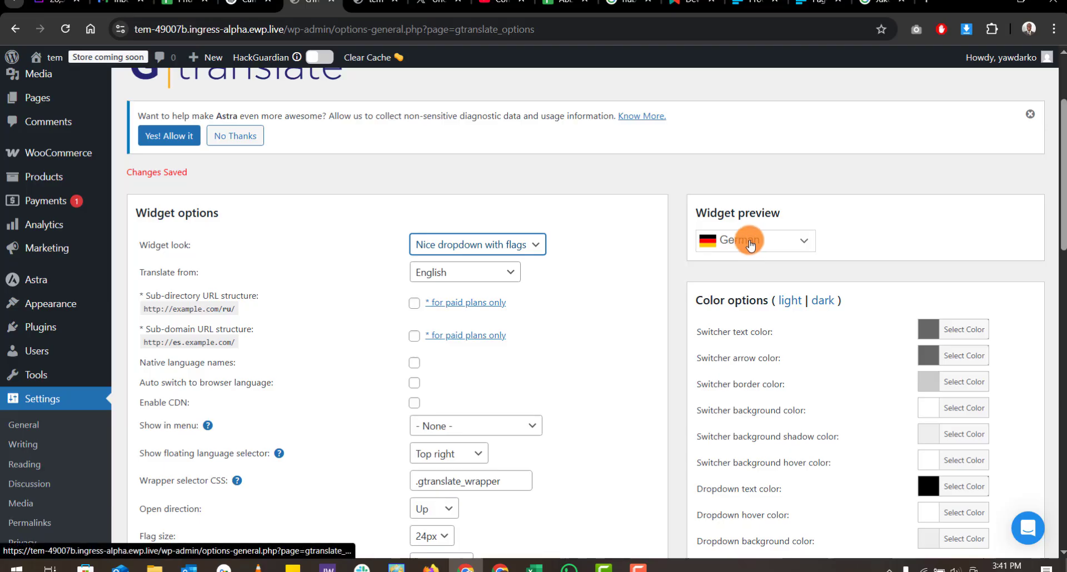
Show the language selector in the Primary Menu and save the GTranslate settings
scroll(628, 269, down, 3)
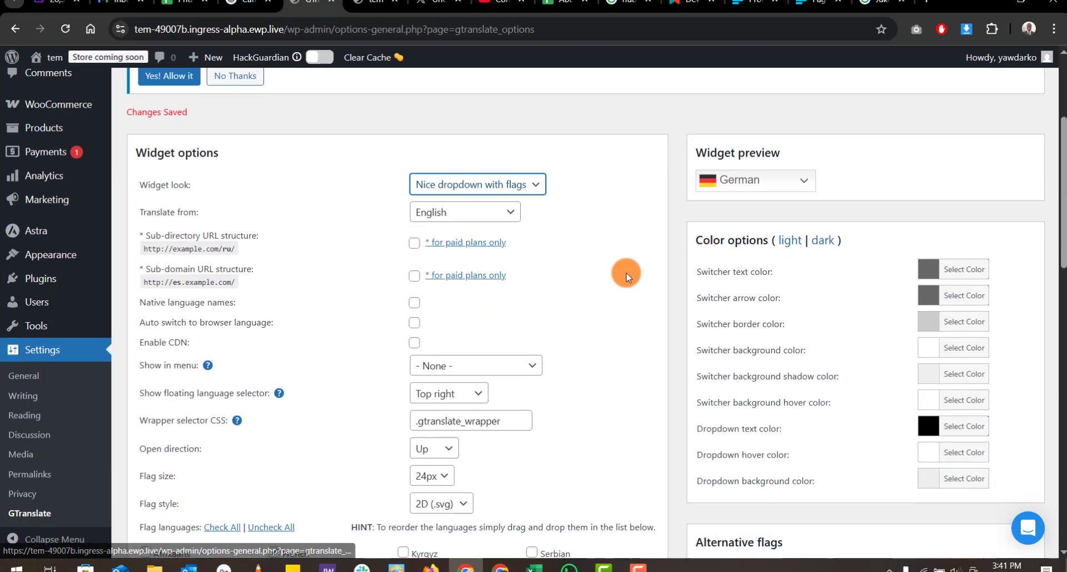
click(459, 287)
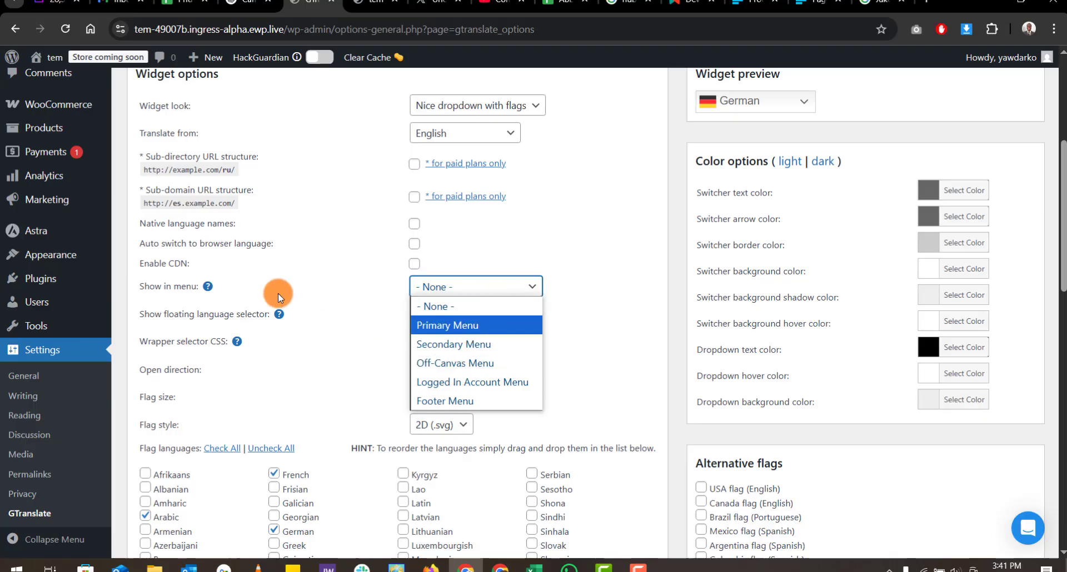
click(465, 324)
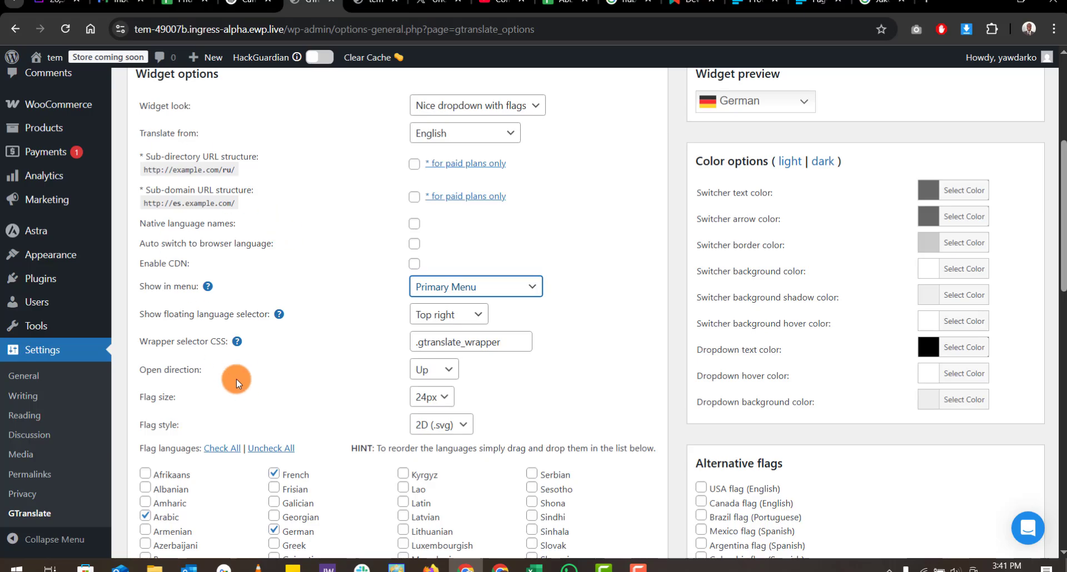
scroll(236, 379, down, 12)
click(164, 356)
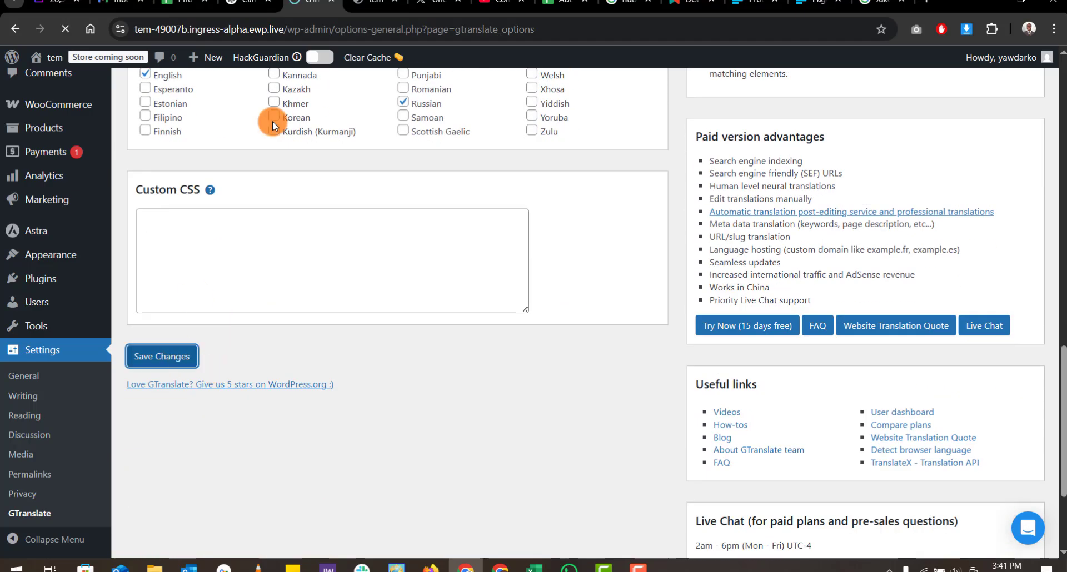
Reload the live site and check the language dropdown in the navigation menu
key(ctrl+Tab)
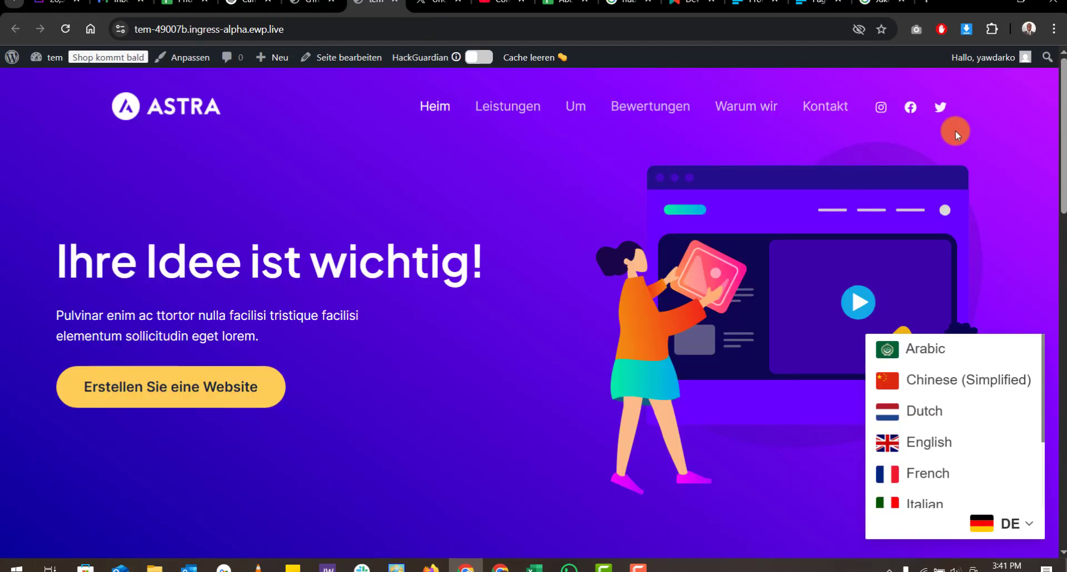
click(65, 29)
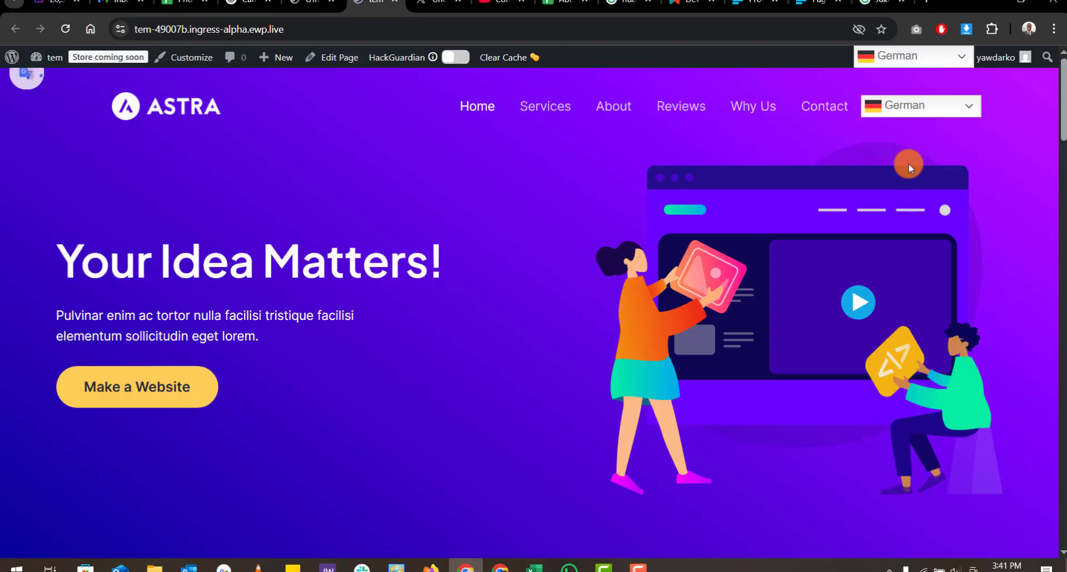
click(964, 105)
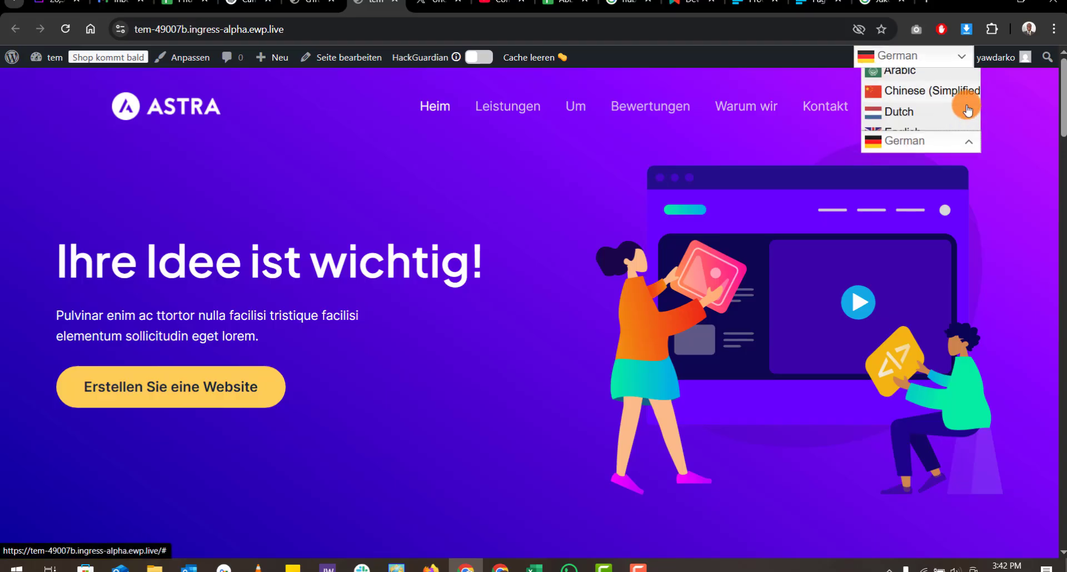
scroll(964, 94, down, 1)
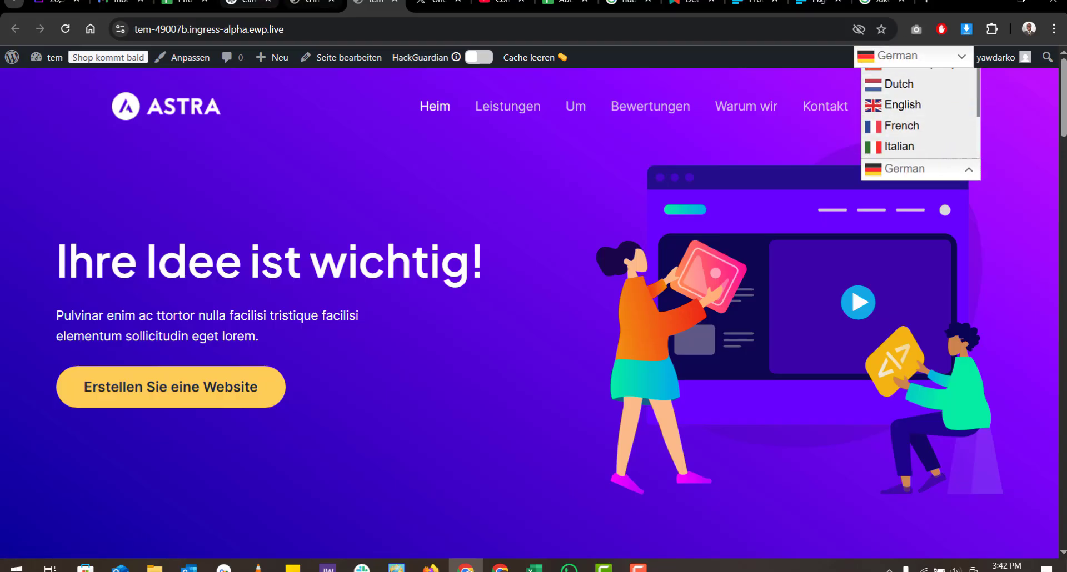
Set the Show floating language selector option to No in the GTranslate settings and save the changes
click(315, 1)
scroll(544, 275, down, 5)
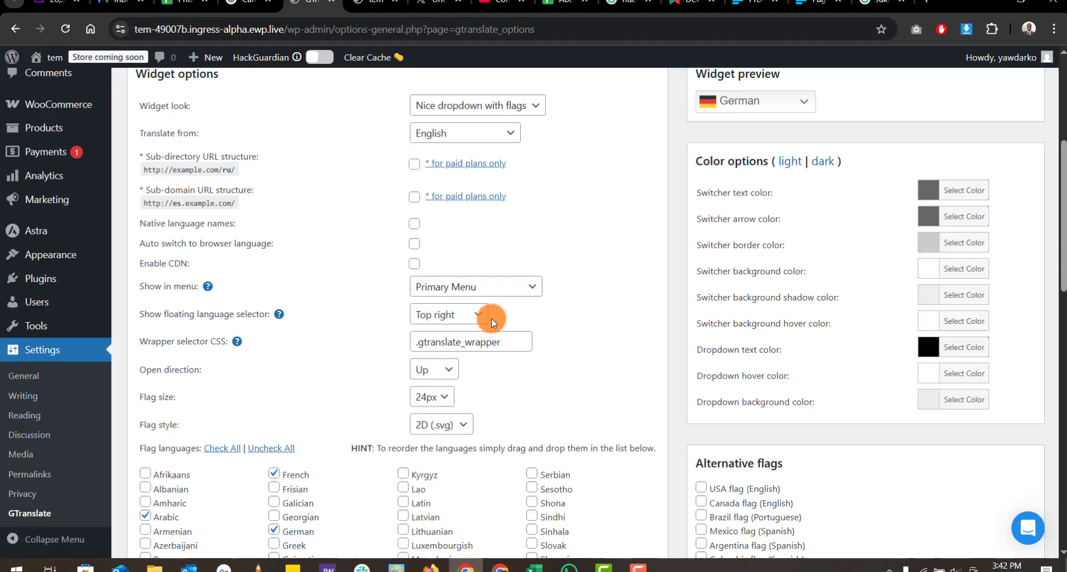
click(475, 315)
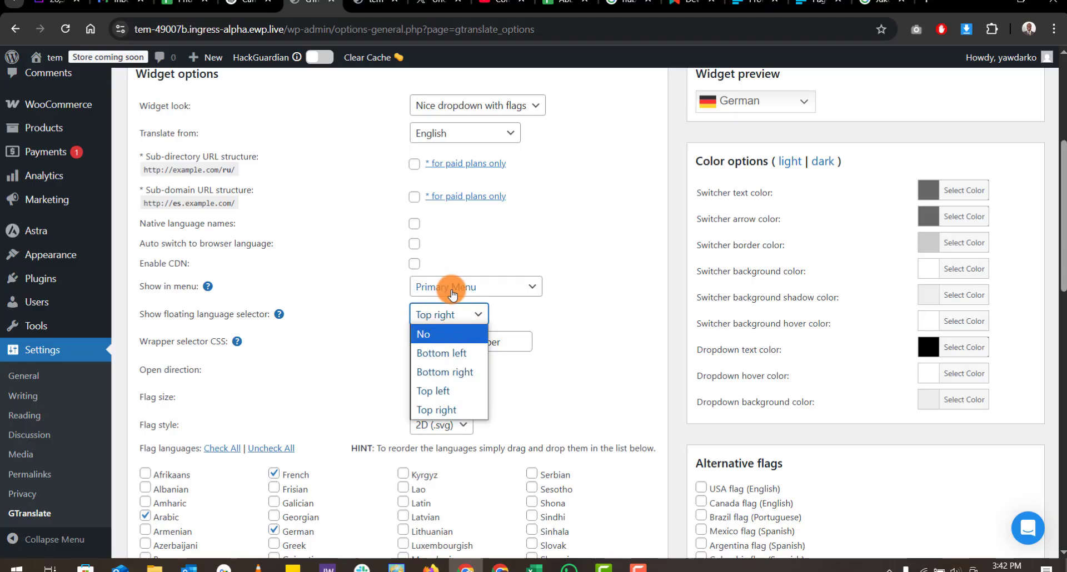
click(427, 337)
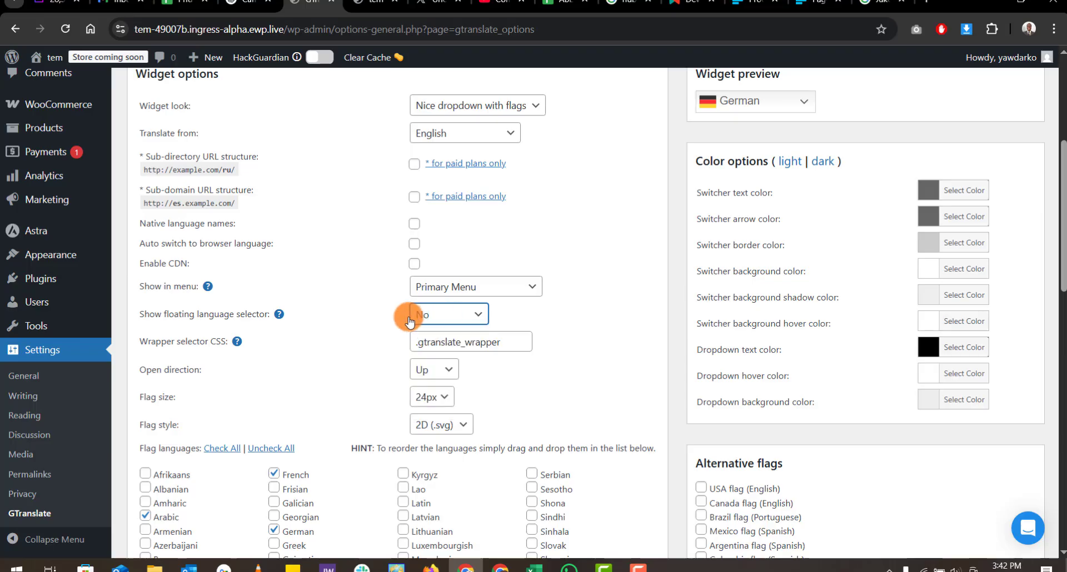
scroll(339, 342, down, 10)
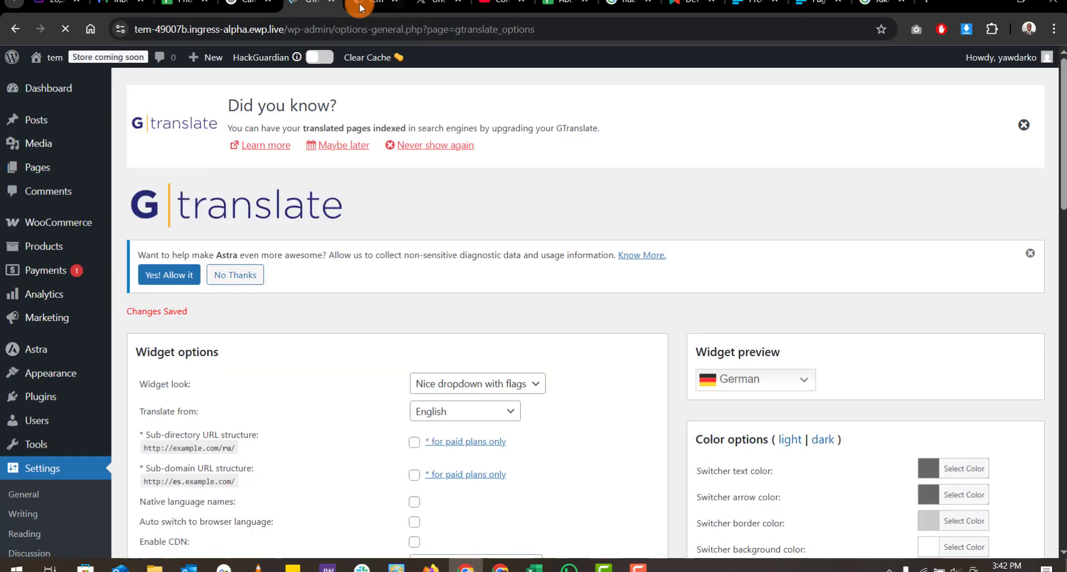
Switch the live site to Italian with the navigation menu's language dropdown and check the translated homepage content
click(364, 5)
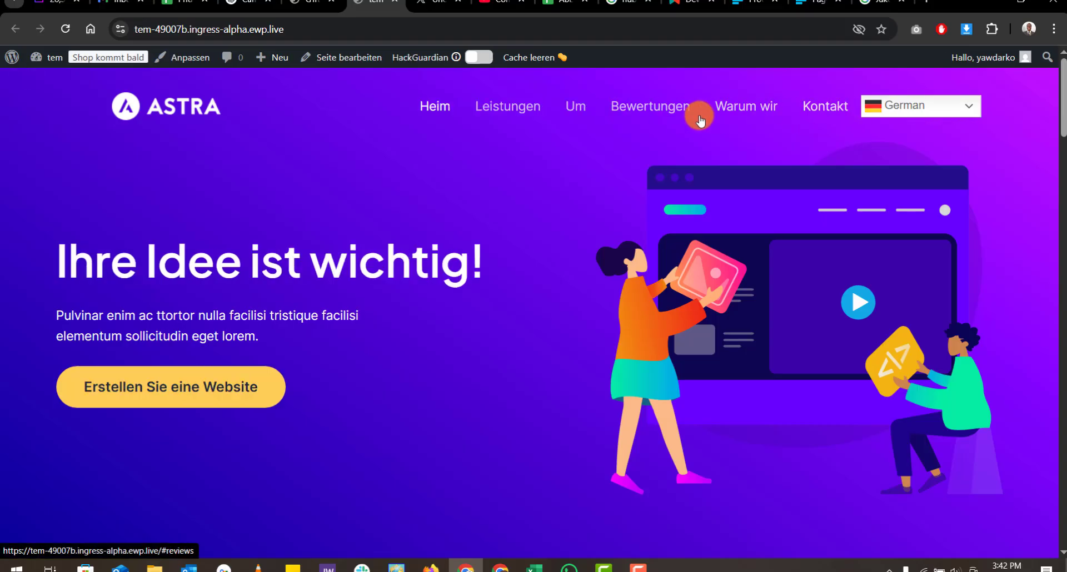
click(969, 108)
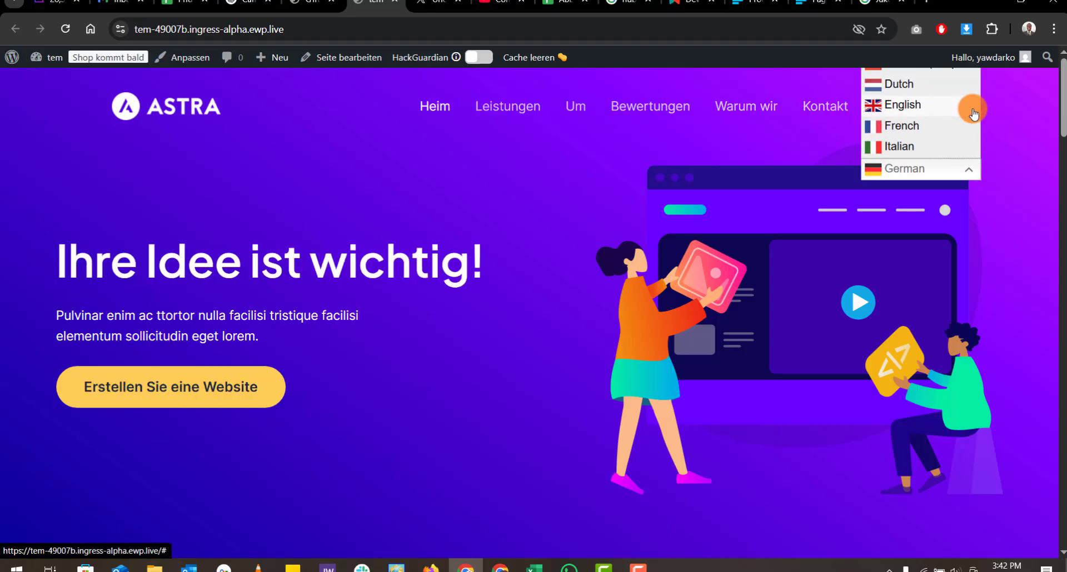
click(901, 148)
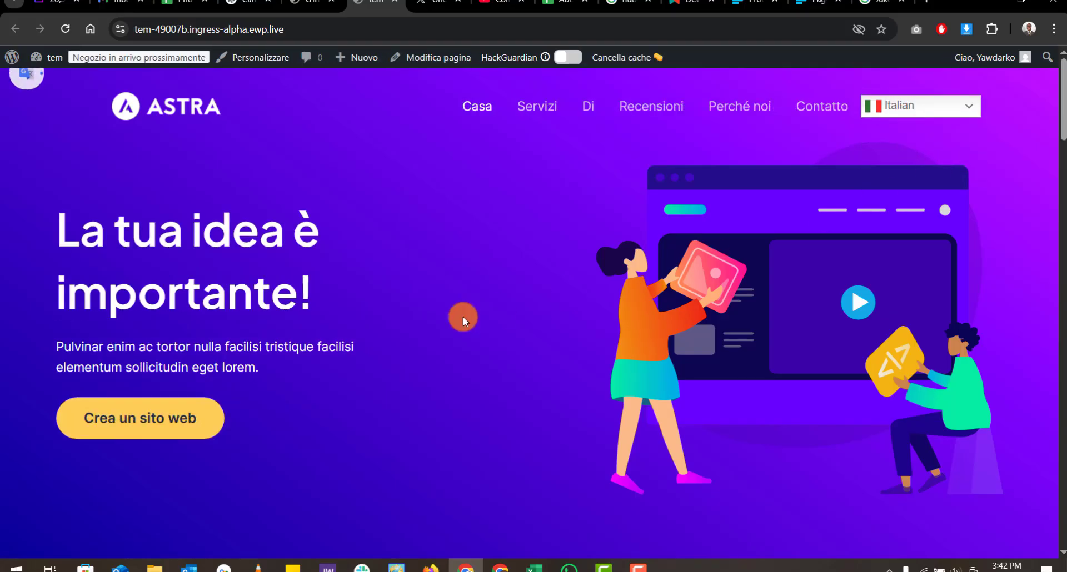
scroll(194, 397, down, 7)
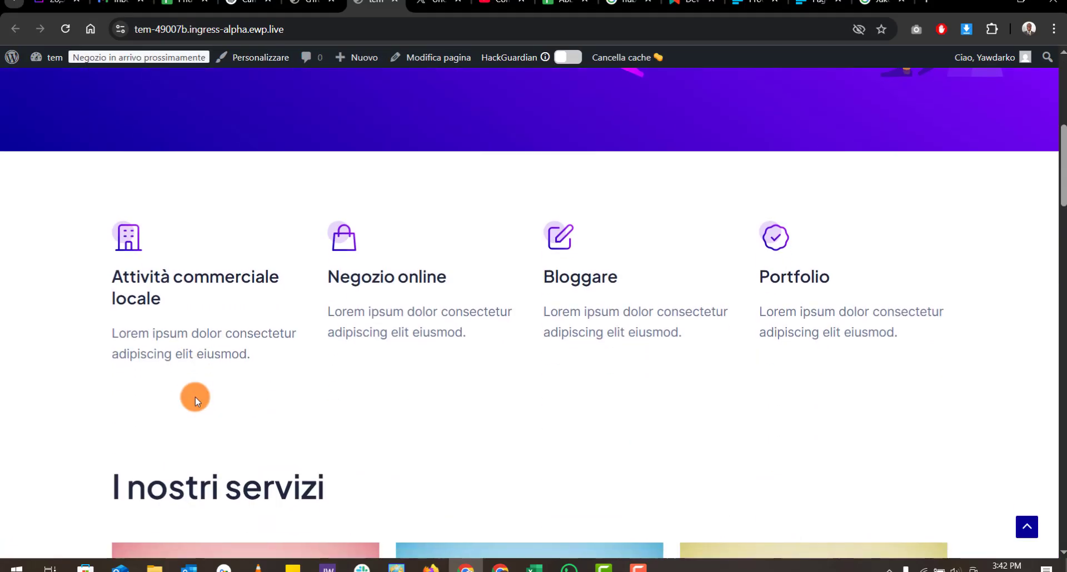
Return to the GTranslate settings and review the flag languages and remaining widget options
key(ctrl+shift+Tab)
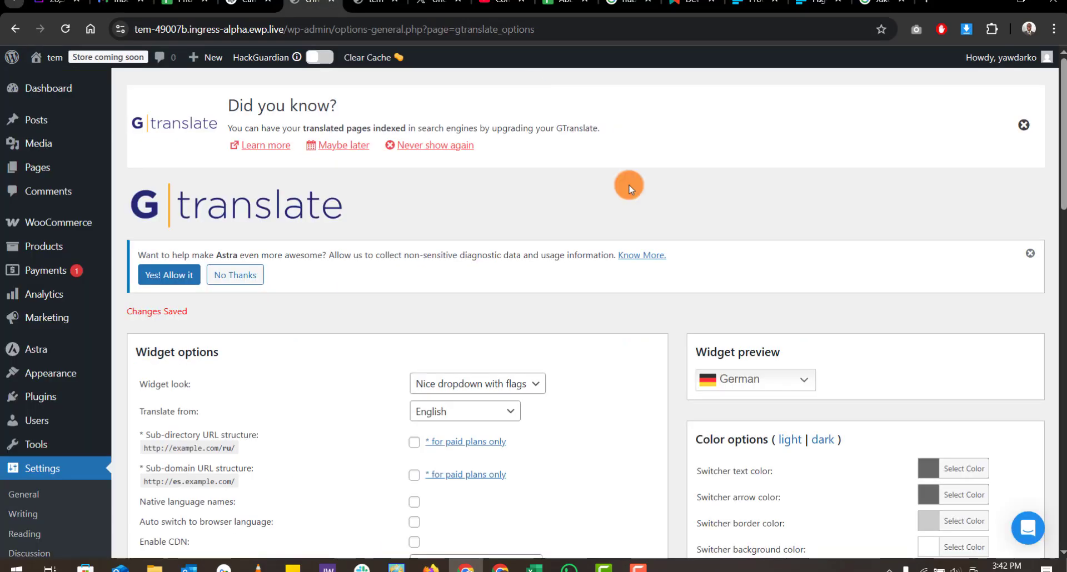
scroll(602, 288, down, 7)
scroll(604, 286, down, 3)
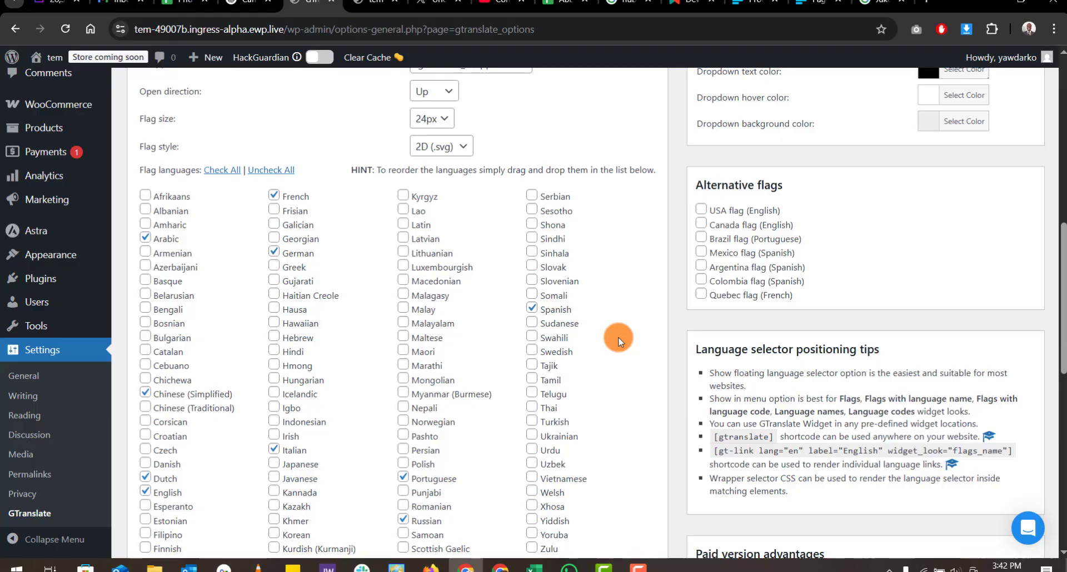
Review the GTranslate settings page from the widget options and flag languages down to the Custom CSS section
scroll(620, 340, up, 10)
scroll(623, 340, down, 10)
scroll(471, 353, up, 4)
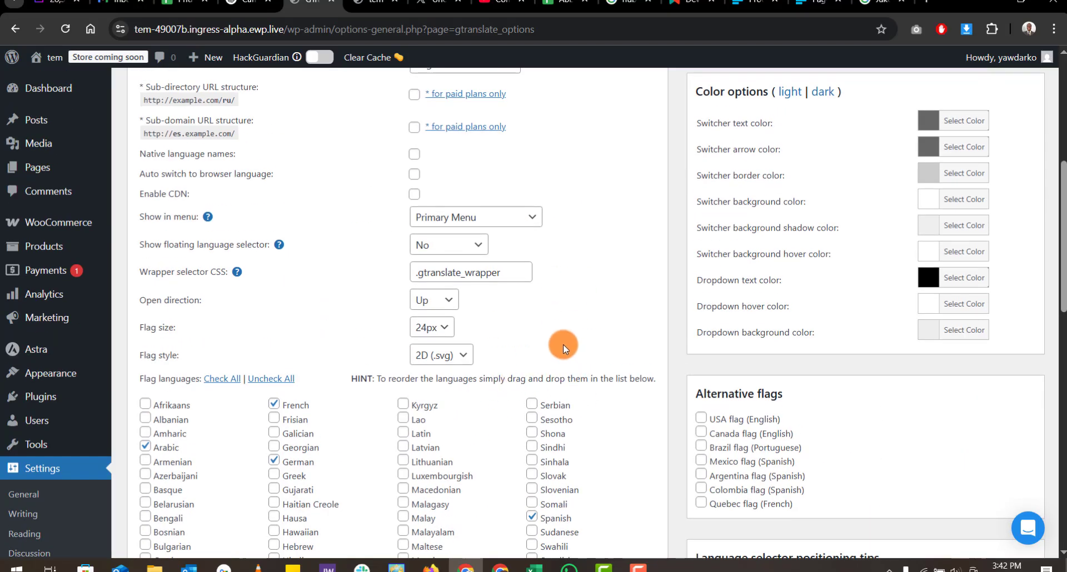
scroll(567, 348, up, 3)
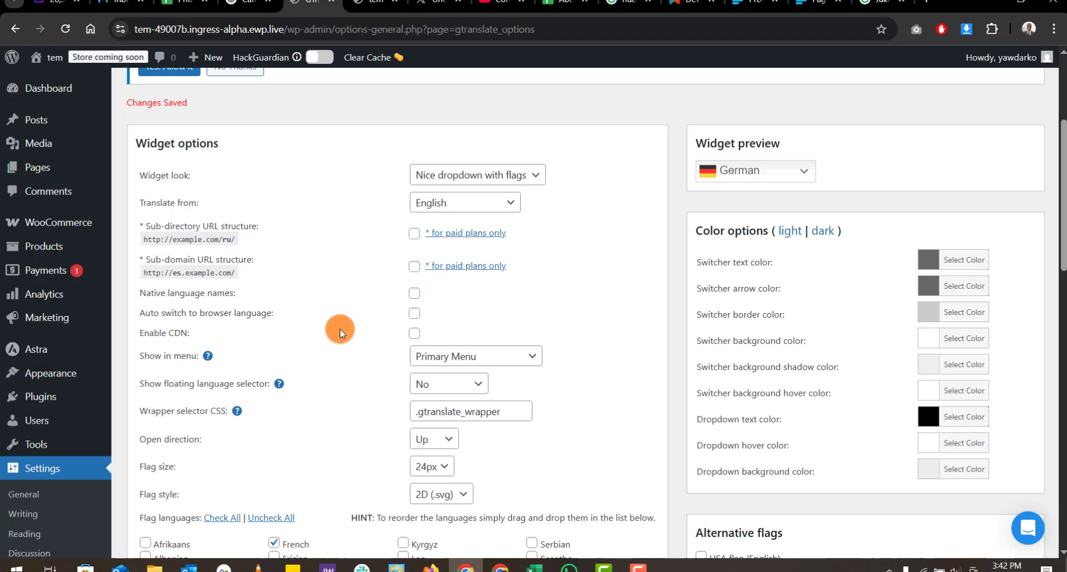
scroll(334, 334, up, 3)
scroll(358, 340, down, 1)
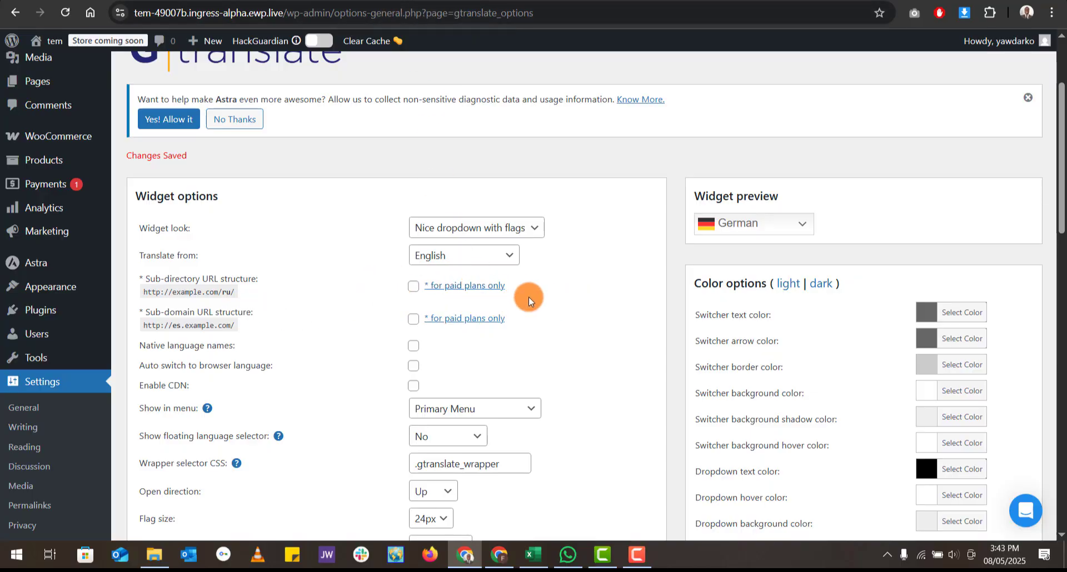
scroll(528, 297, down, 9)
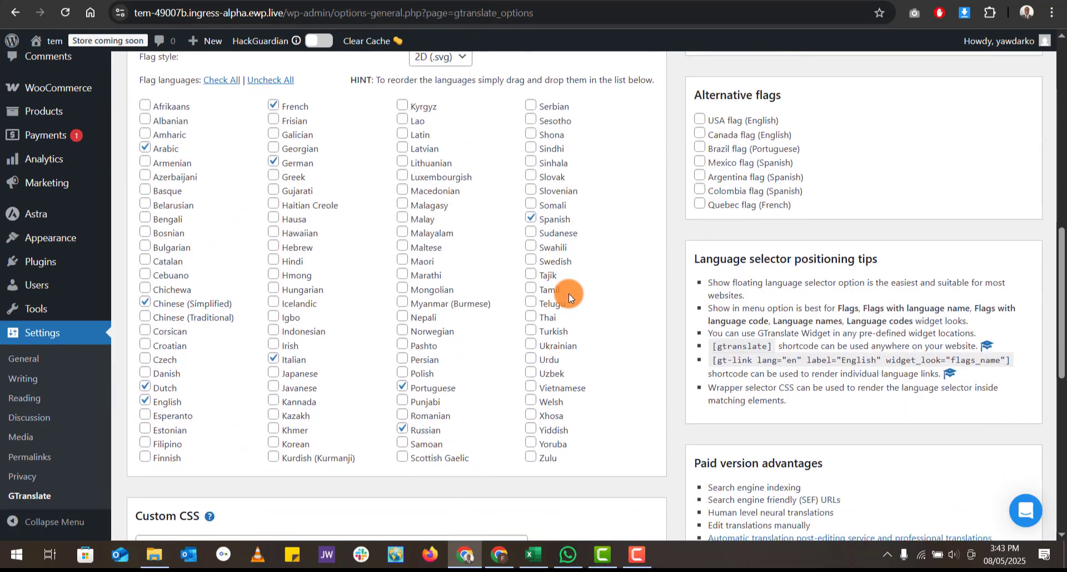
scroll(570, 293, down, 10)
scroll(571, 293, up, 8)
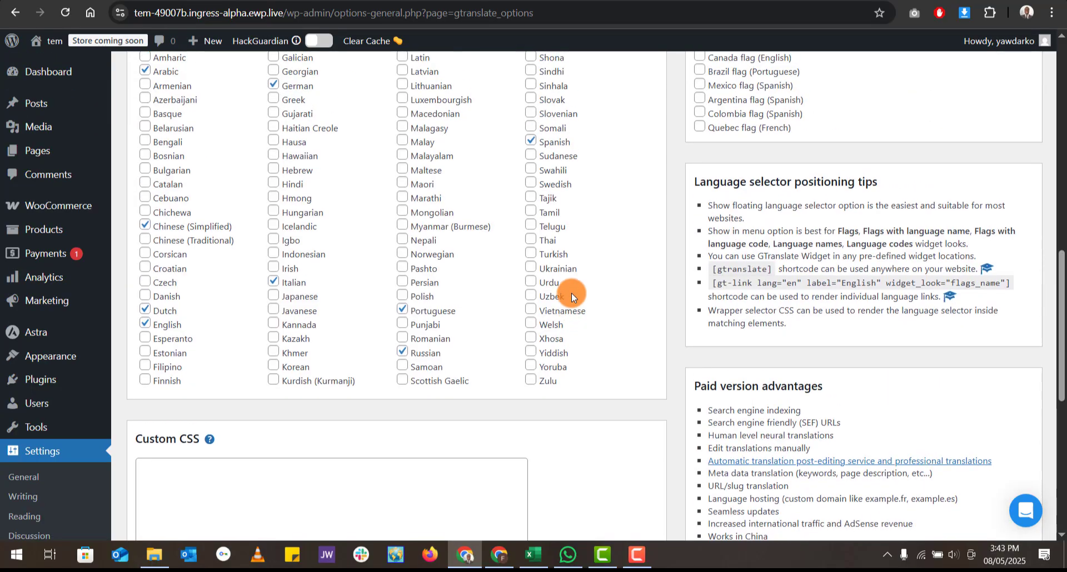
scroll(571, 292, up, 5)
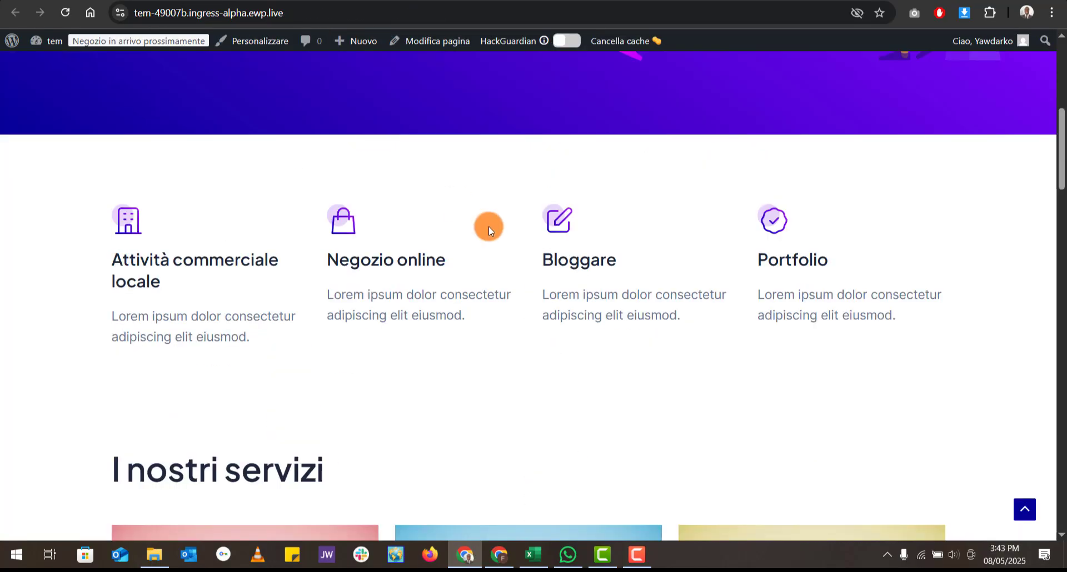
Switch the live site to German with the navigation menu's language dropdown and check the translated page from the reviews section down
scroll(488, 226, up, 8)
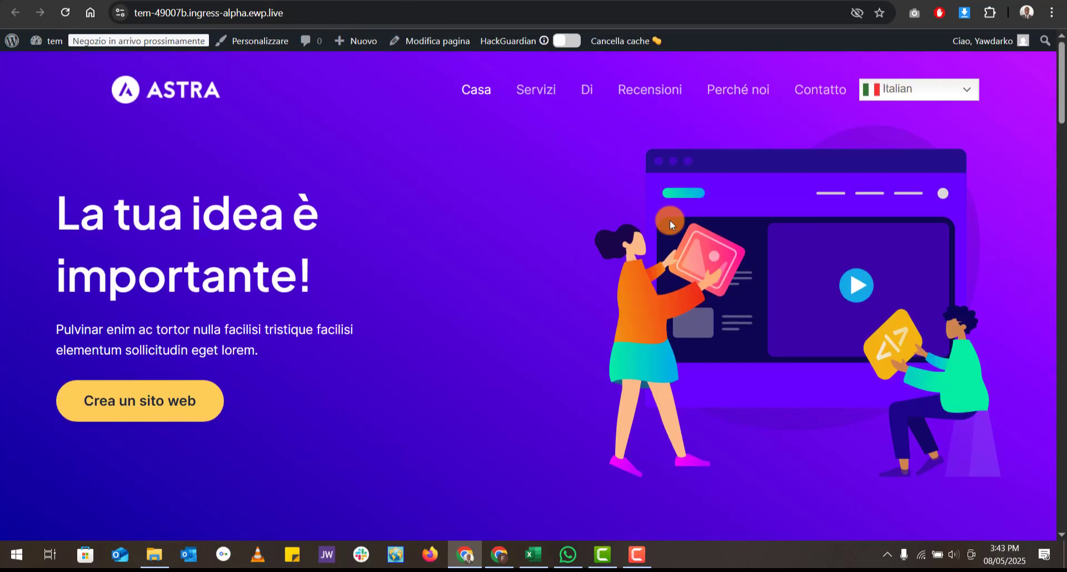
click(925, 89)
click(911, 132)
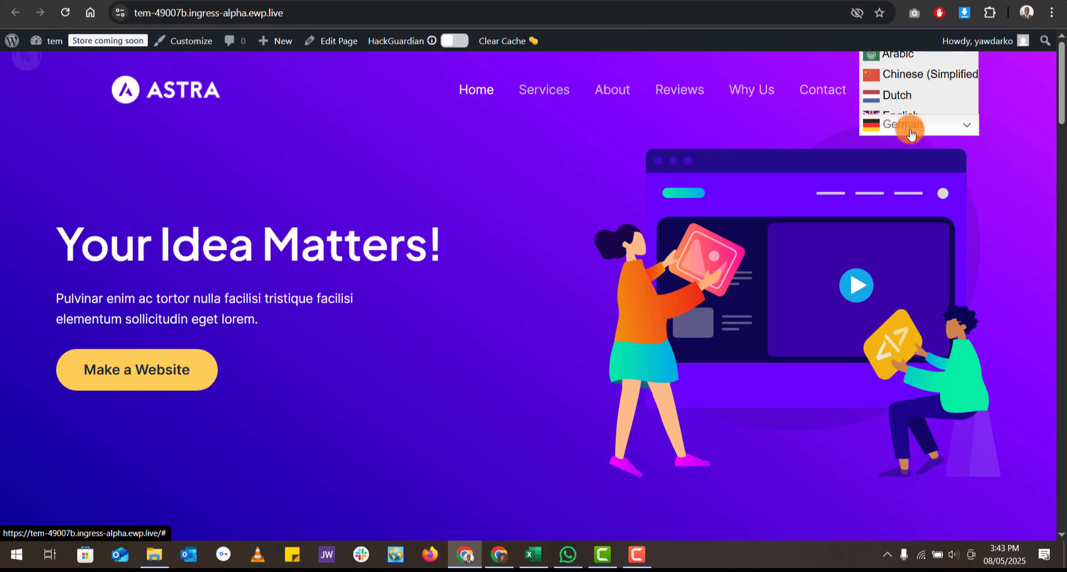
click(910, 133)
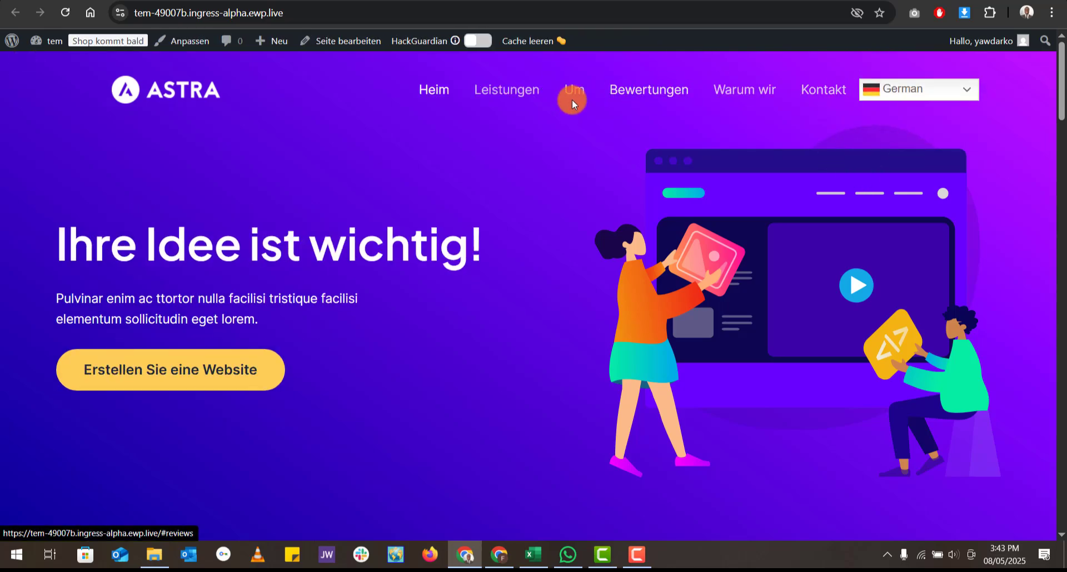
click(631, 95)
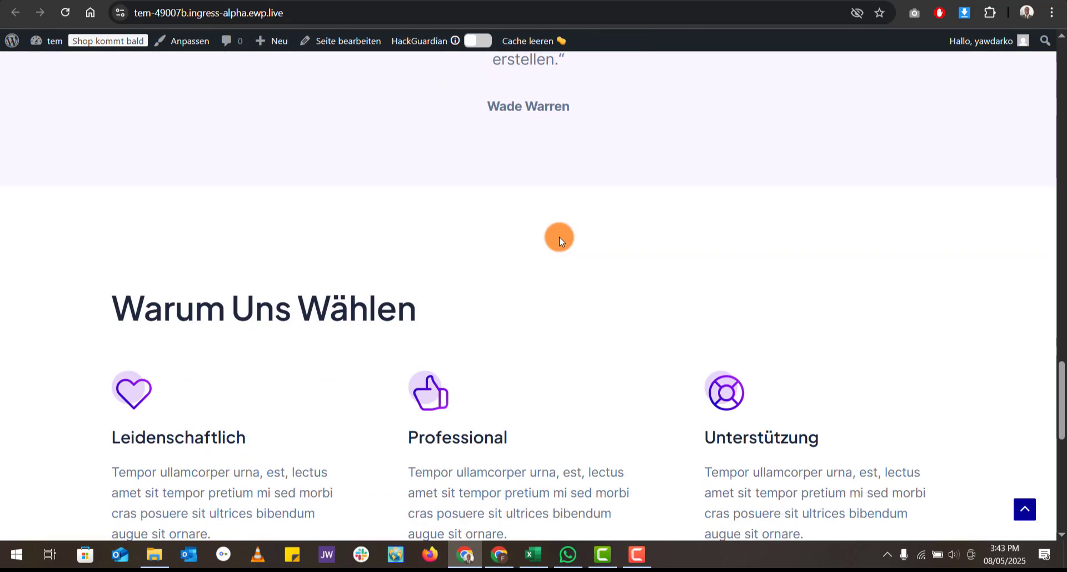
scroll(562, 239, down, 1)
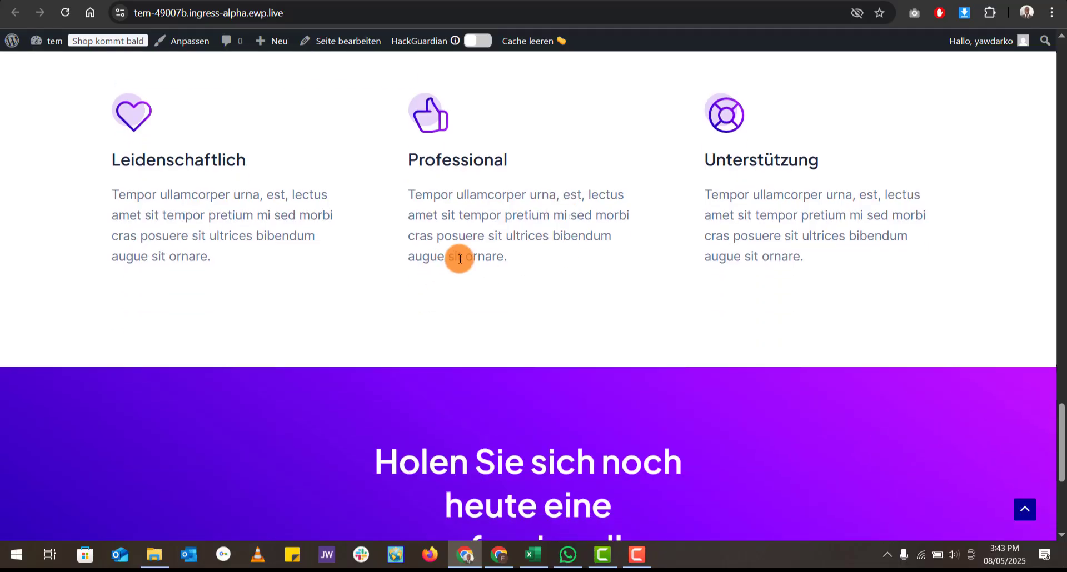